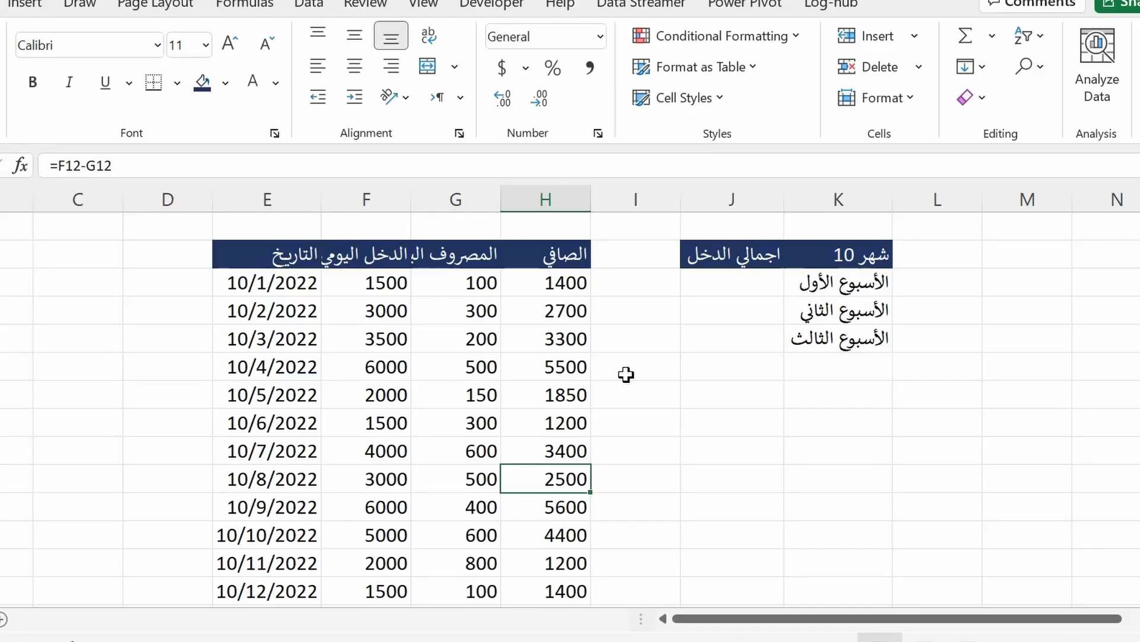
- Check that each net value is daily income minus daily expense, e.g. 1400 for 10/1/2022
key("Up")
key("Up")
key("Up")
left_click(510, 310)
left_click(376, 283)
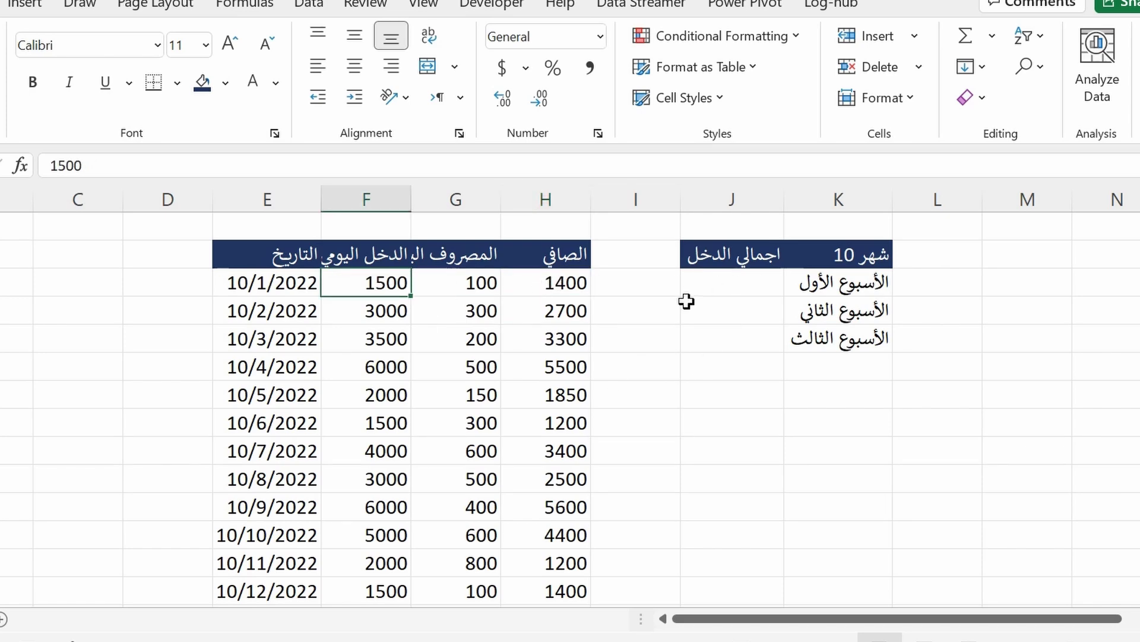
left_click(528, 281)
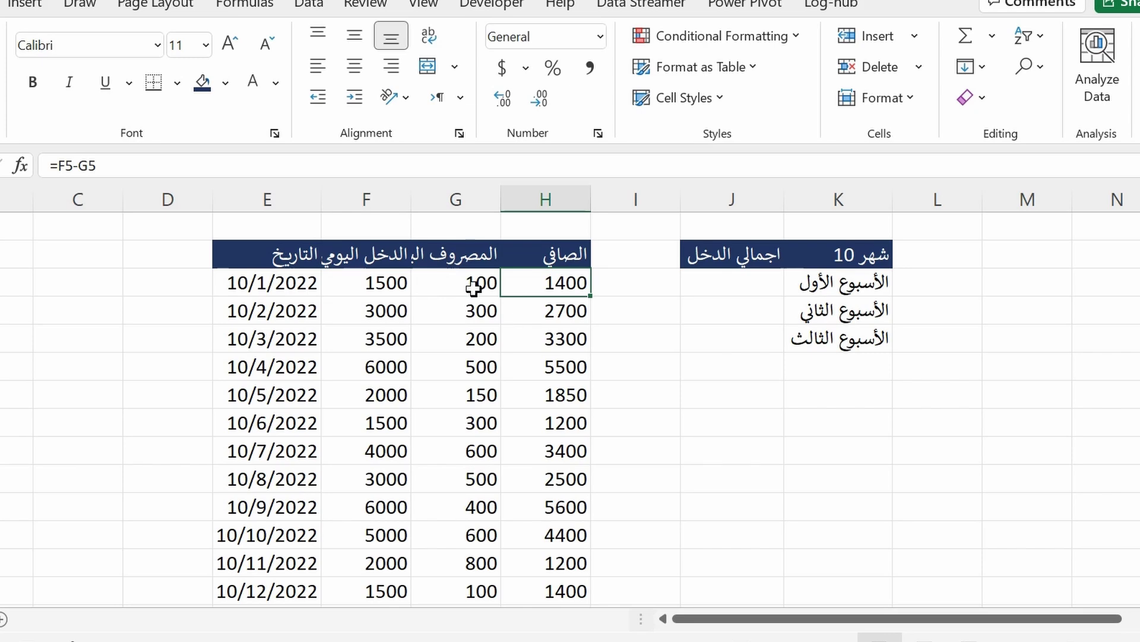
left_click(260, 291)
- Widen the daily income column and AutoFit the daily expense column to show their full headers
left_click_drag(411, 199, 418, 199)
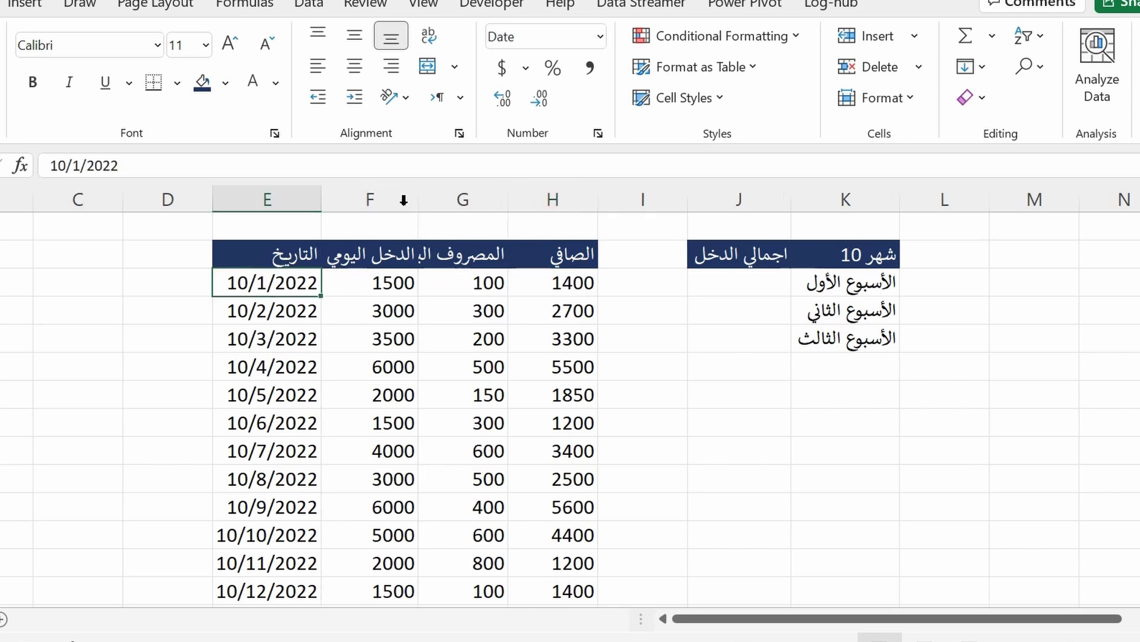
left_click(383, 297)
left_click(377, 278)
left_click_drag(510, 194, 511, 194)
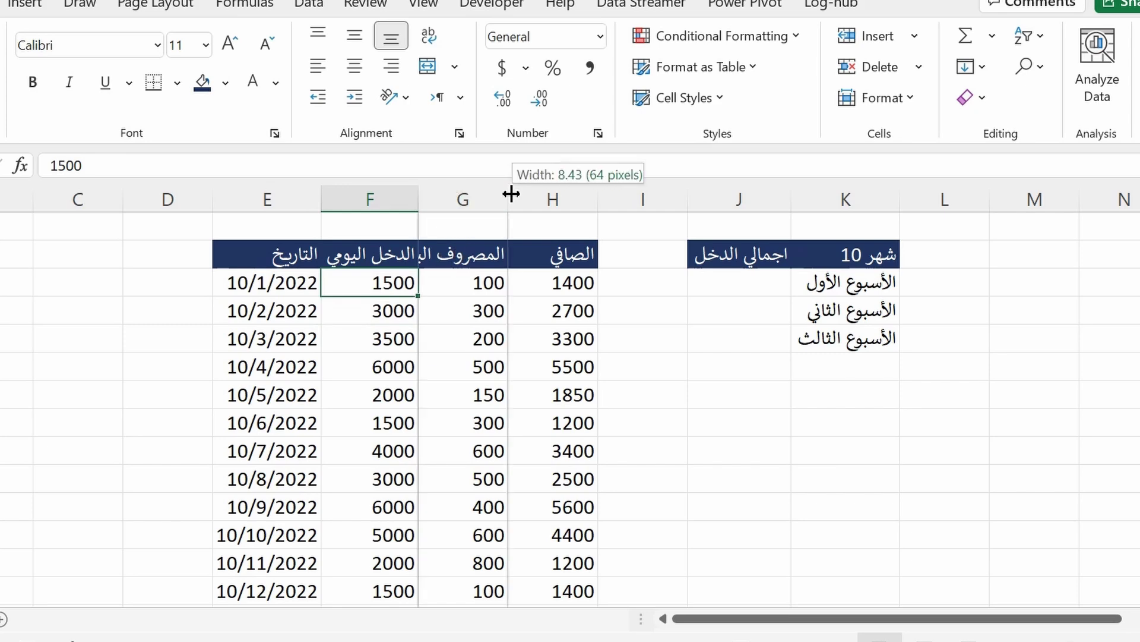
double_click(511, 194)
- Inspect the first net income formula without changing it, then select the first date
double_click(615, 287)
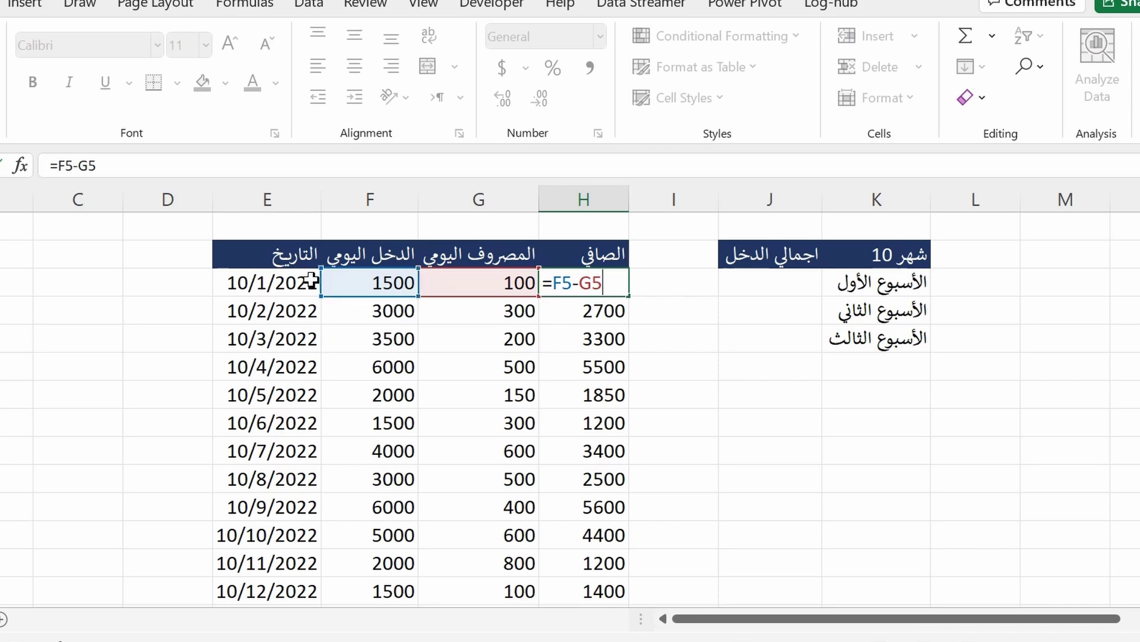
key("Escape")
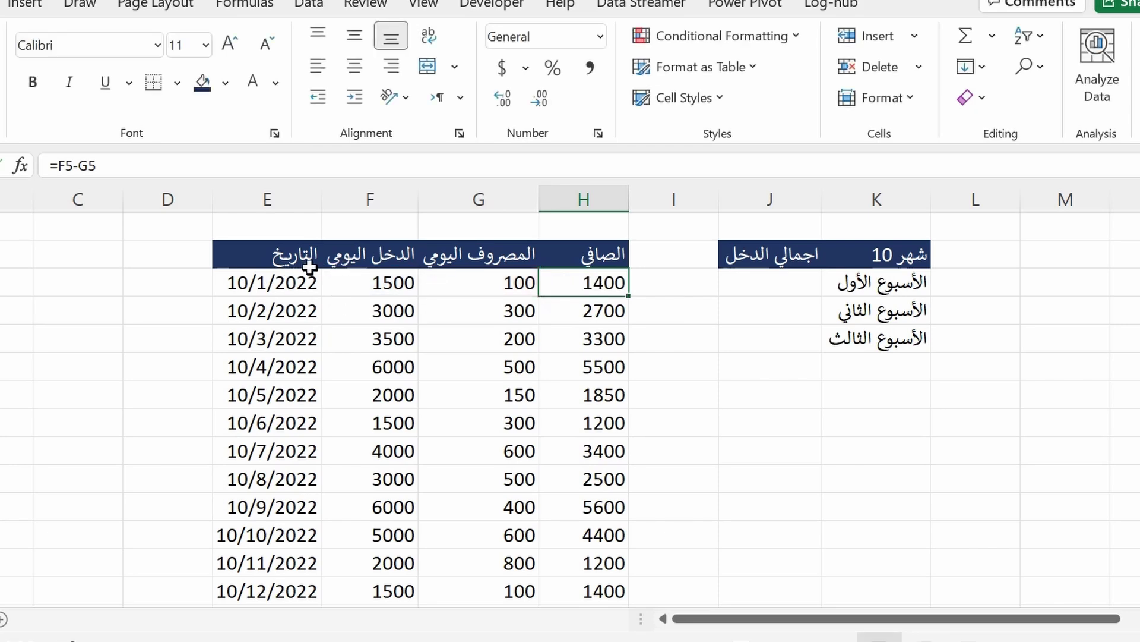
left_click(273, 273)
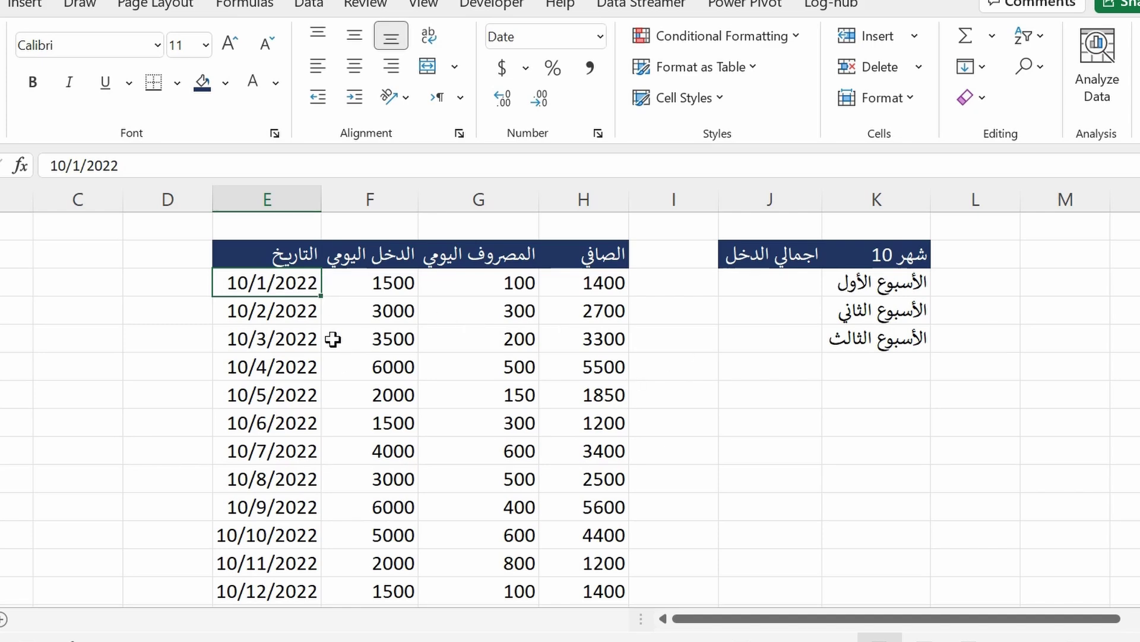
left_click(383, 284)
mouse_move(383, 284)
left_mouse_down()
mouse_move(545, 442)
mouse_move(552, 433)
left_mouse_up()
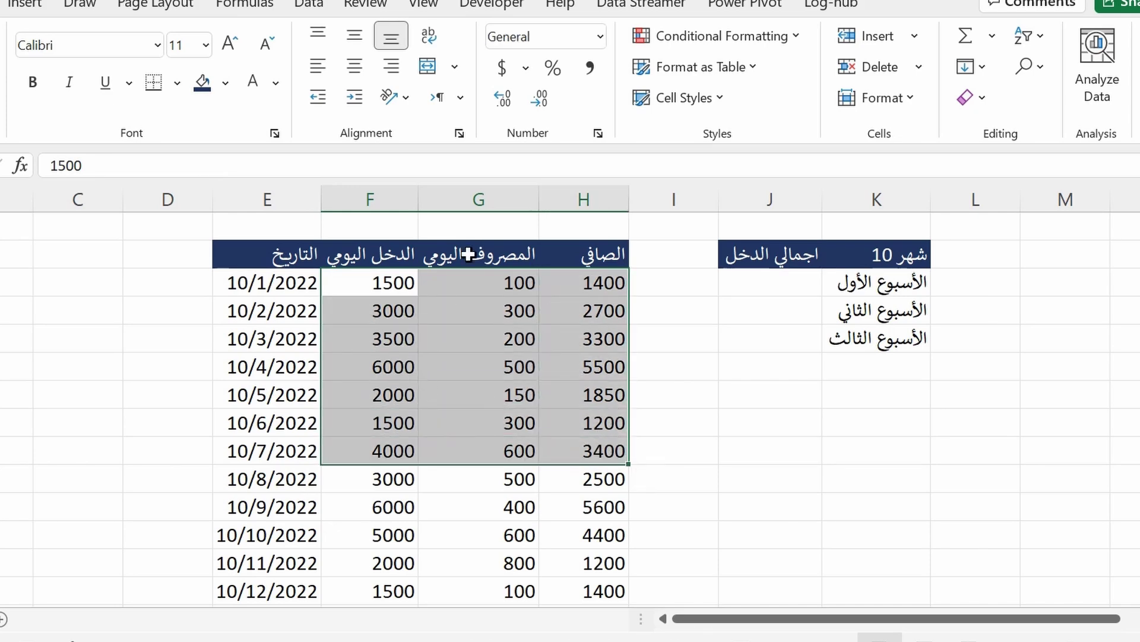
left_click(520, 335)
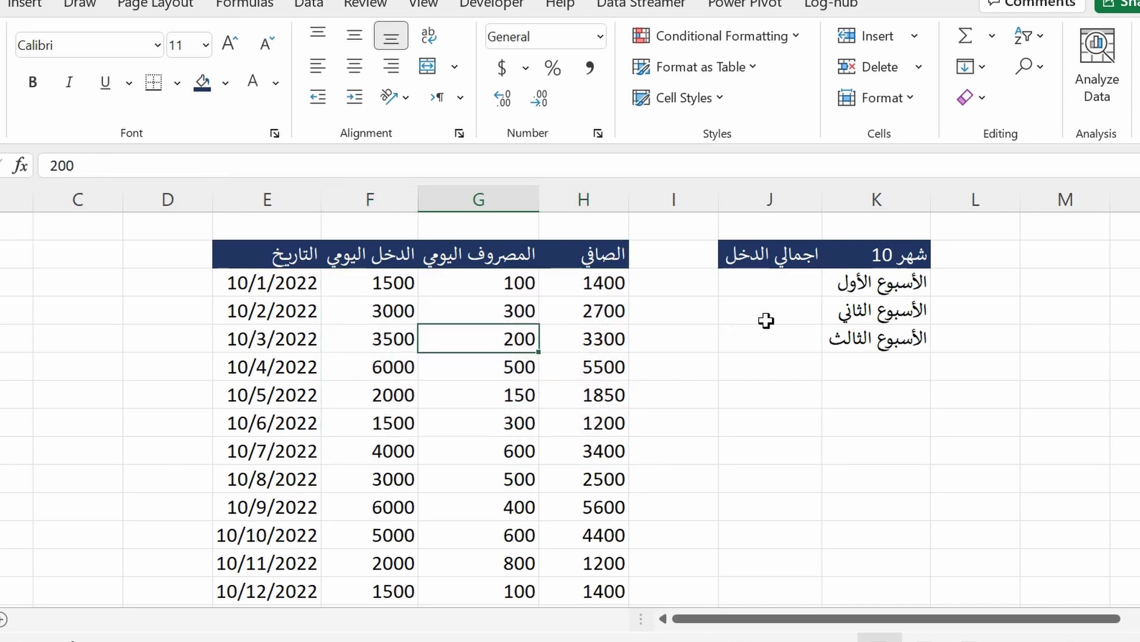
left_click(851, 285)
left_click(840, 286)
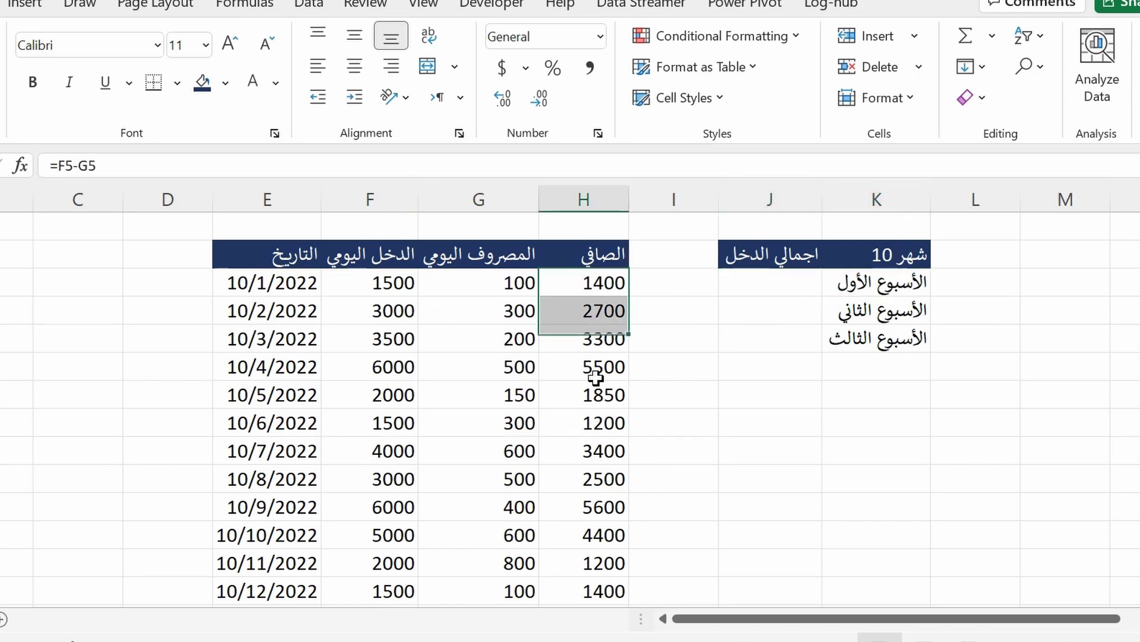
left_click_drag(549, 291, 594, 366)
left_click(579, 291)
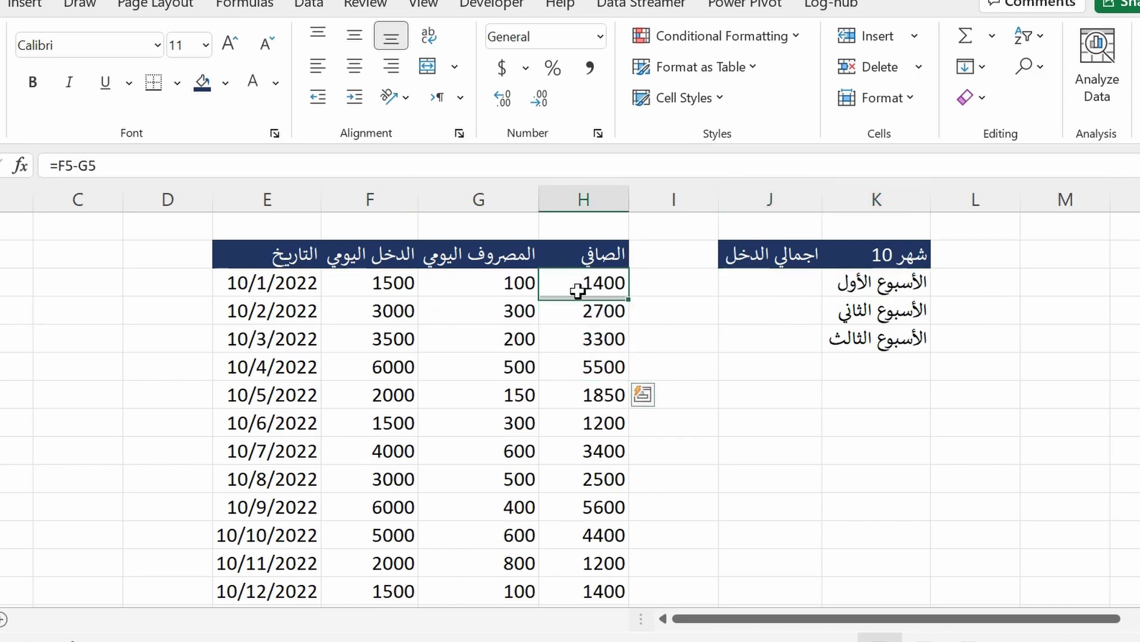
left_click(787, 279)
left_click_drag(601, 284, 596, 479)
left_click_drag(602, 284, 609, 423)
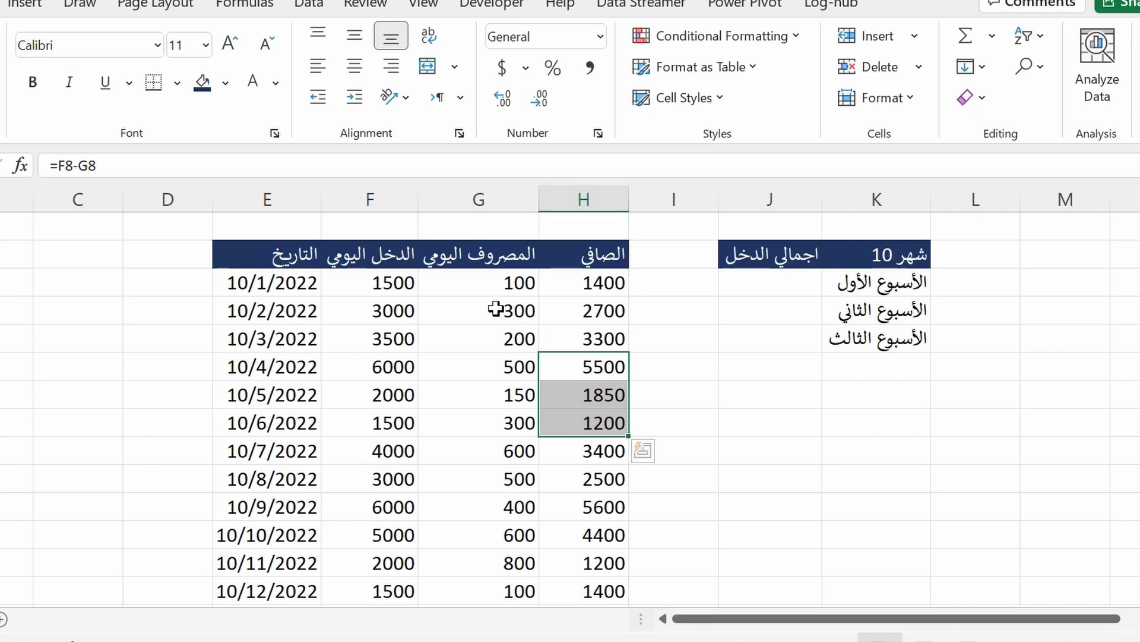
left_click_drag(544, 298, 590, 419)
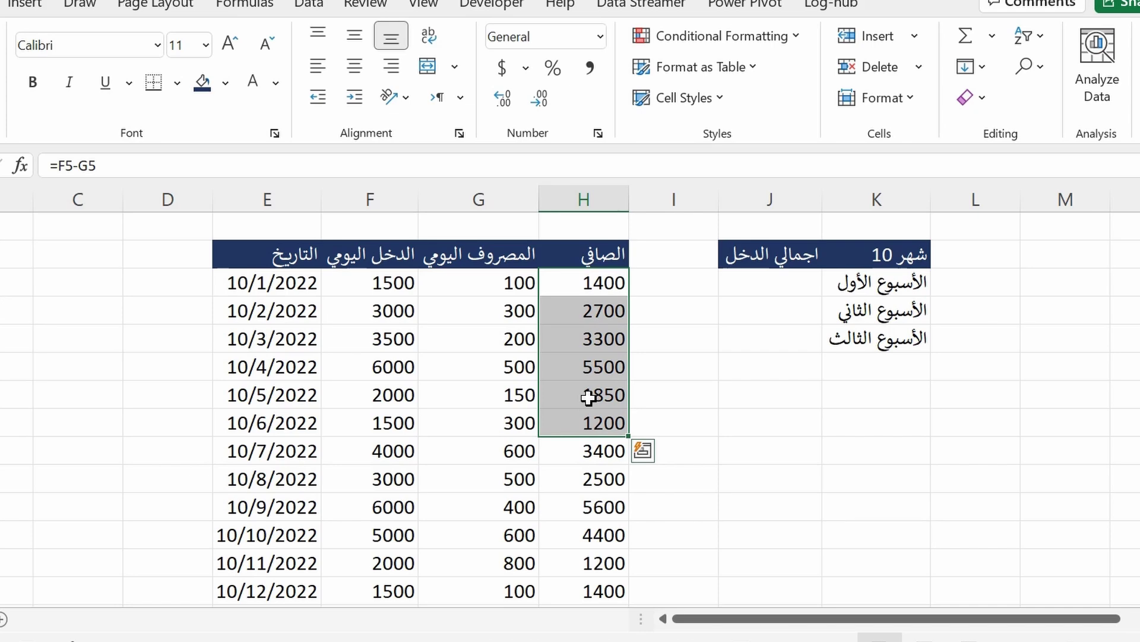
left_click(596, 316)
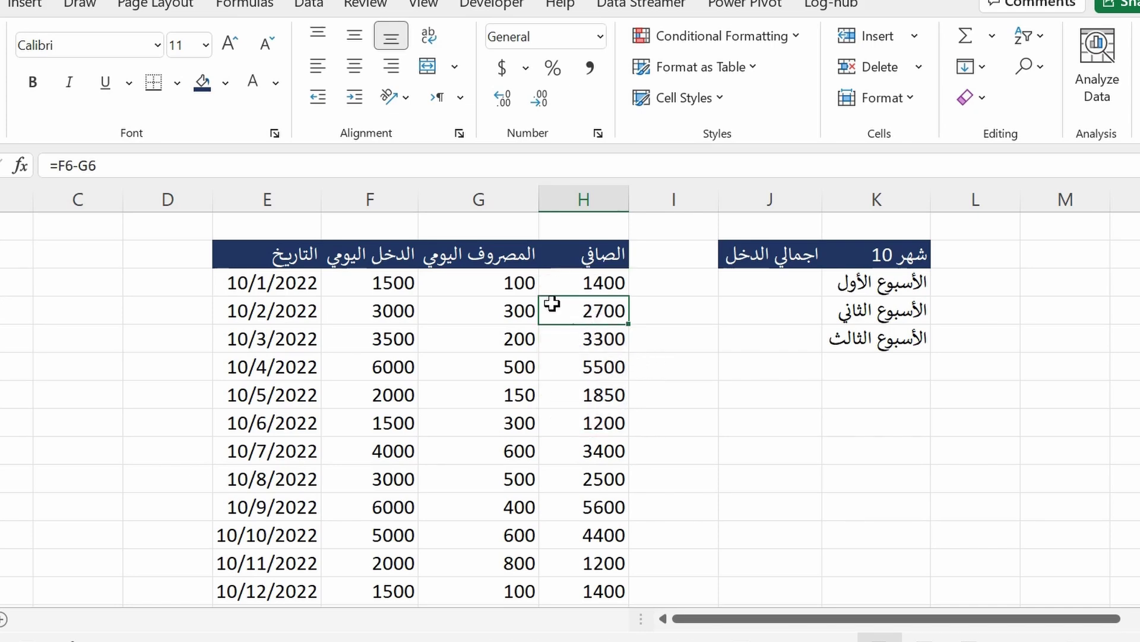
left_click(786, 293)
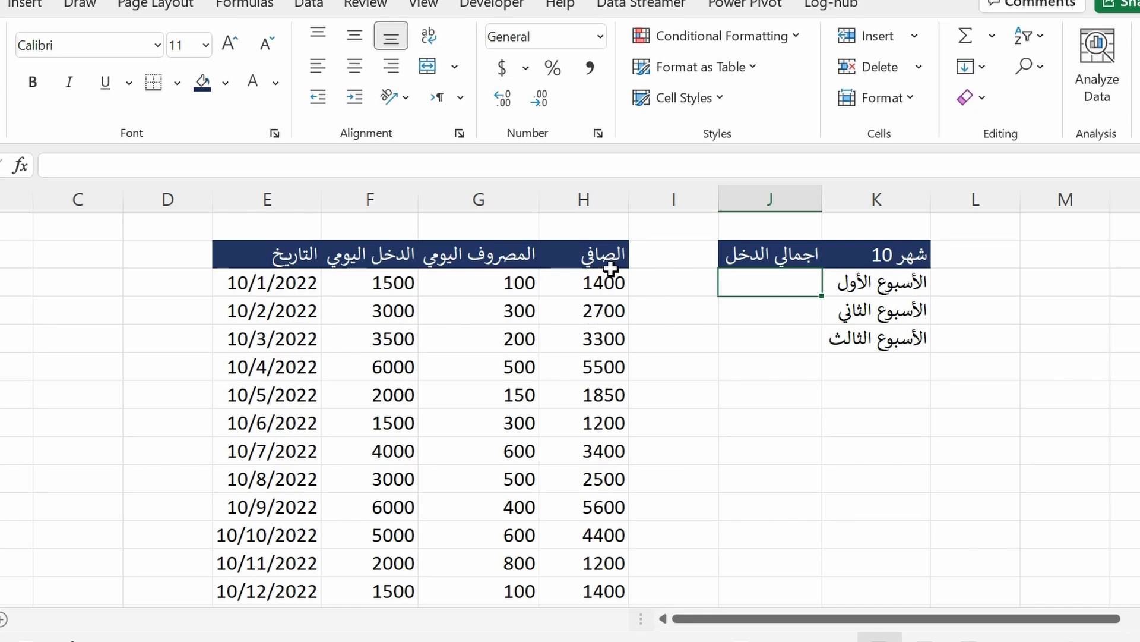
left_click_drag(265, 284, 584, 461)
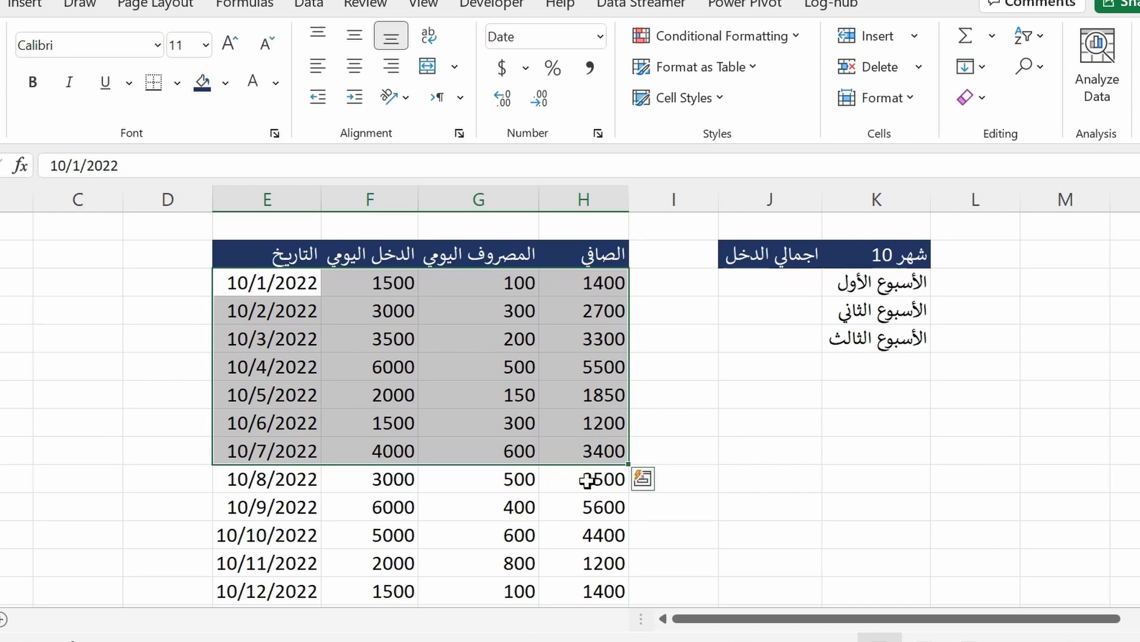
scroll(591, 416, "down", 1)
scroll(594, 451, "down", 2)
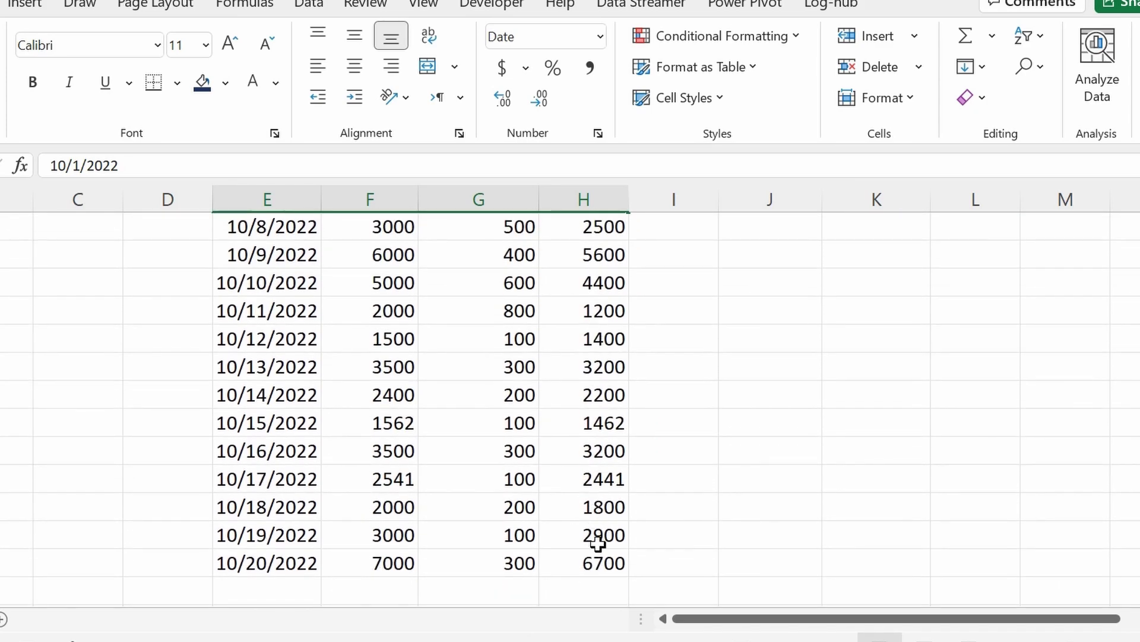
scroll(580, 504, "up", 3)
left_click(862, 426)
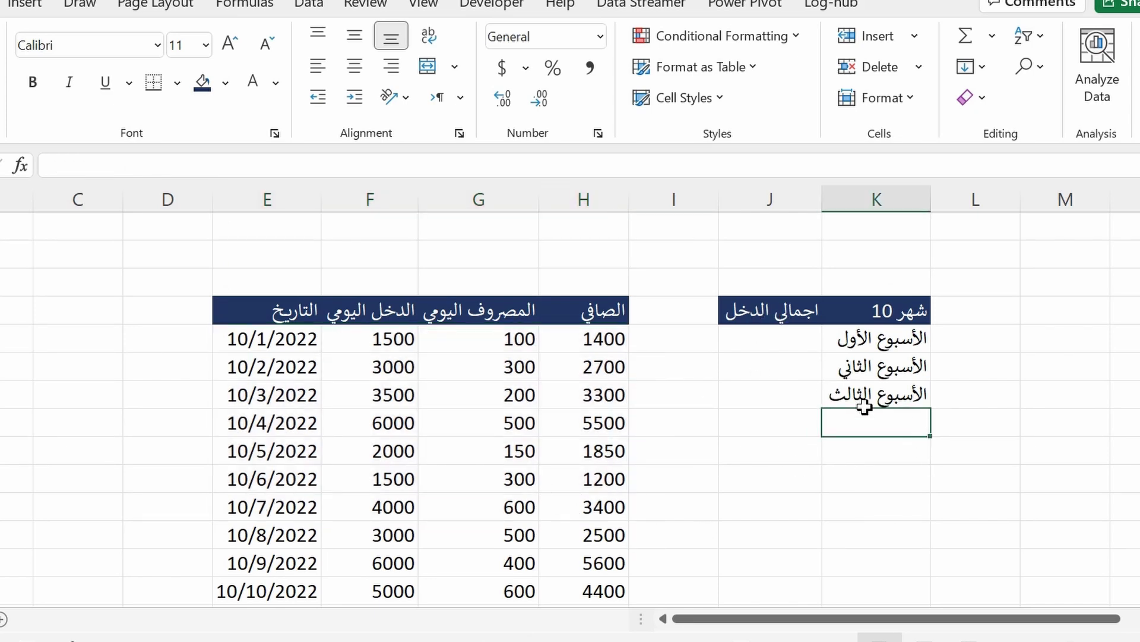
left_click_drag(769, 335, 840, 339)
left_click_drag(779, 359, 901, 366)
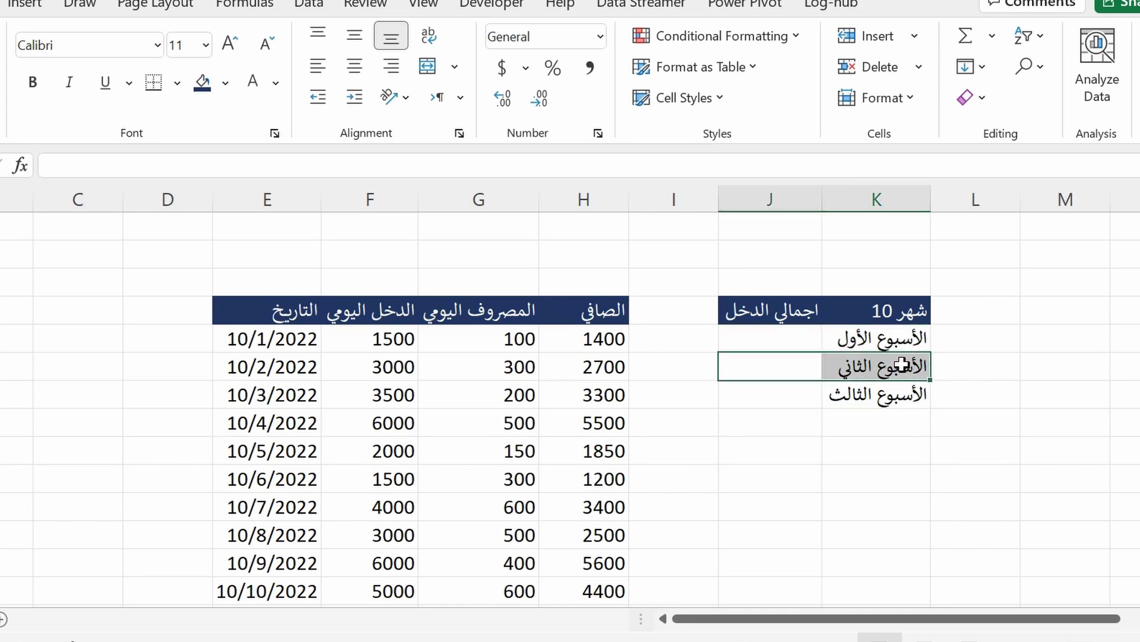
left_click_drag(771, 401, 897, 399)
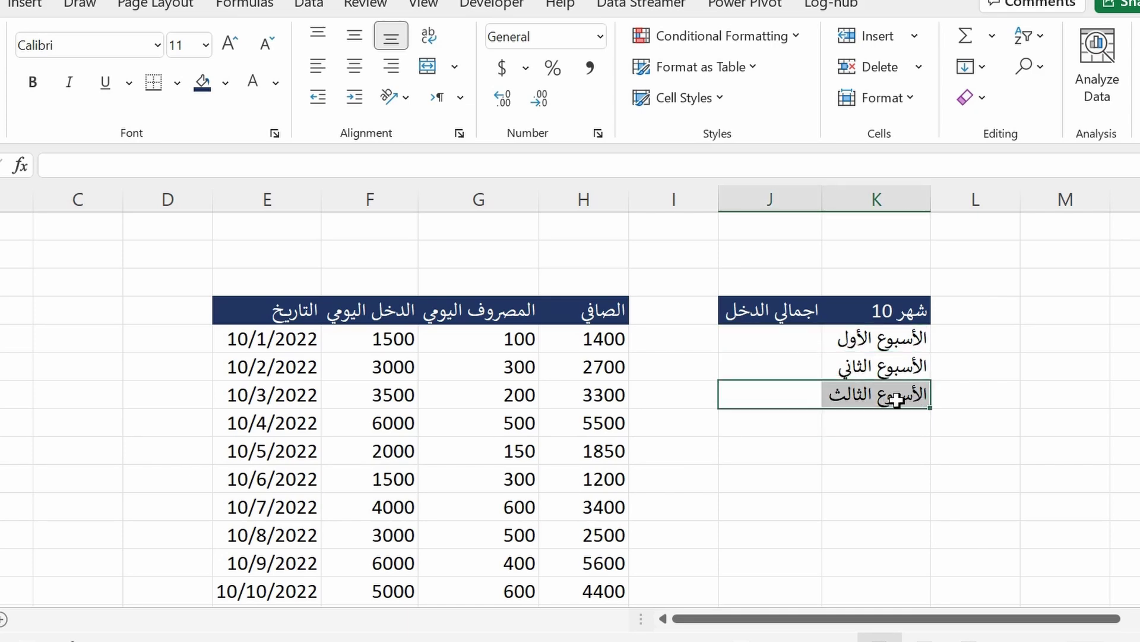
left_click(784, 342)
type("=")
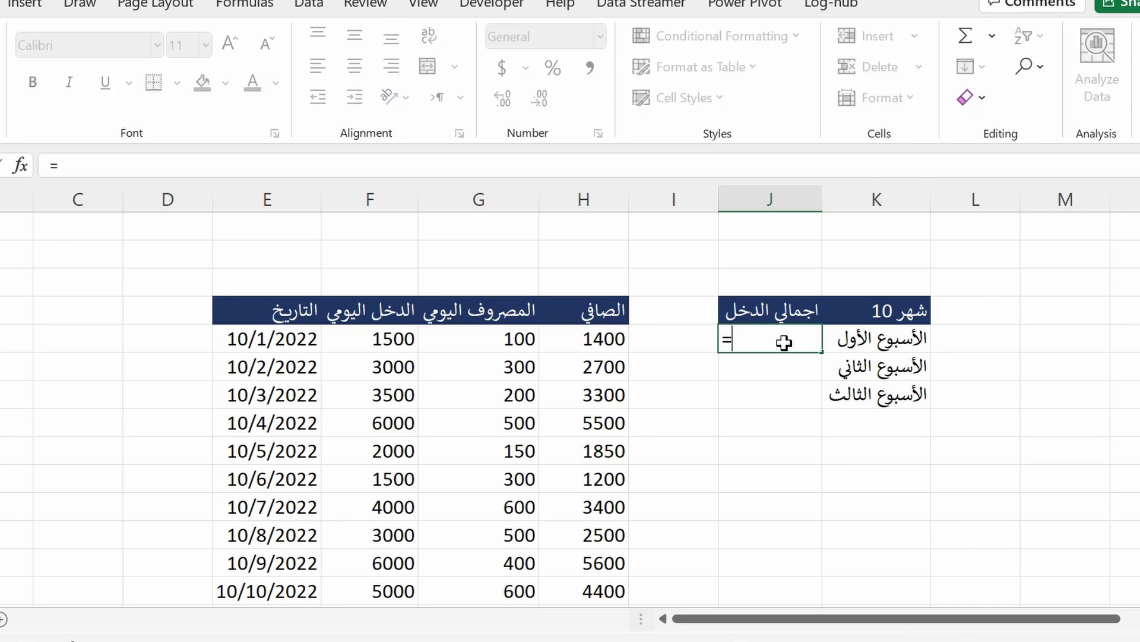
type("sum")
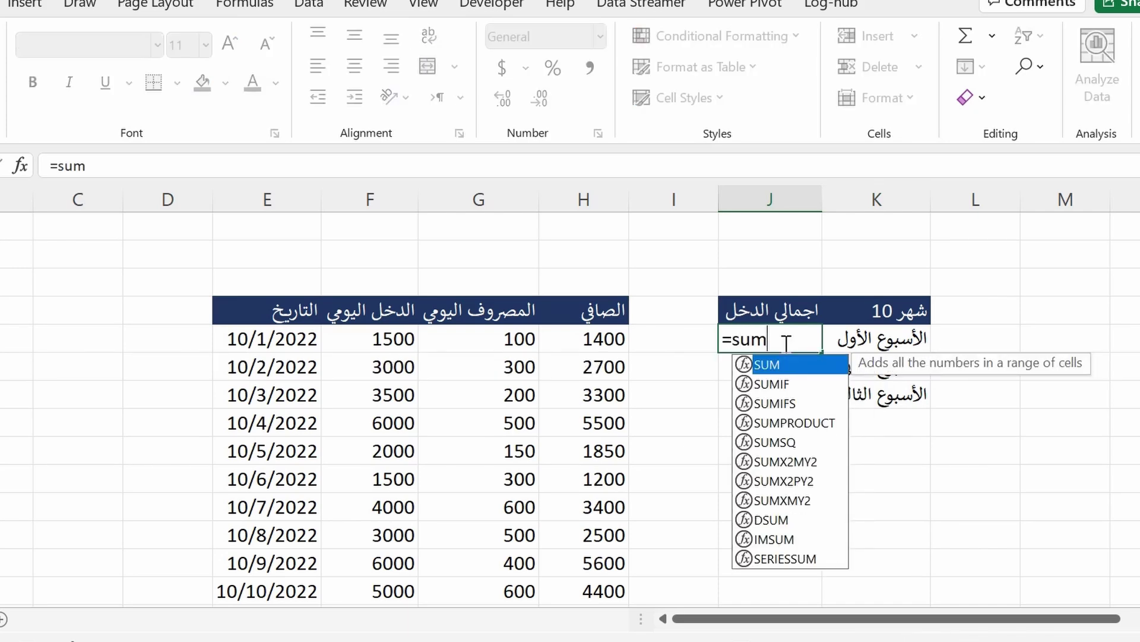
- Start J5's formula with SUM and begin typing 'of' to bring up OFFSET
key("Tab")
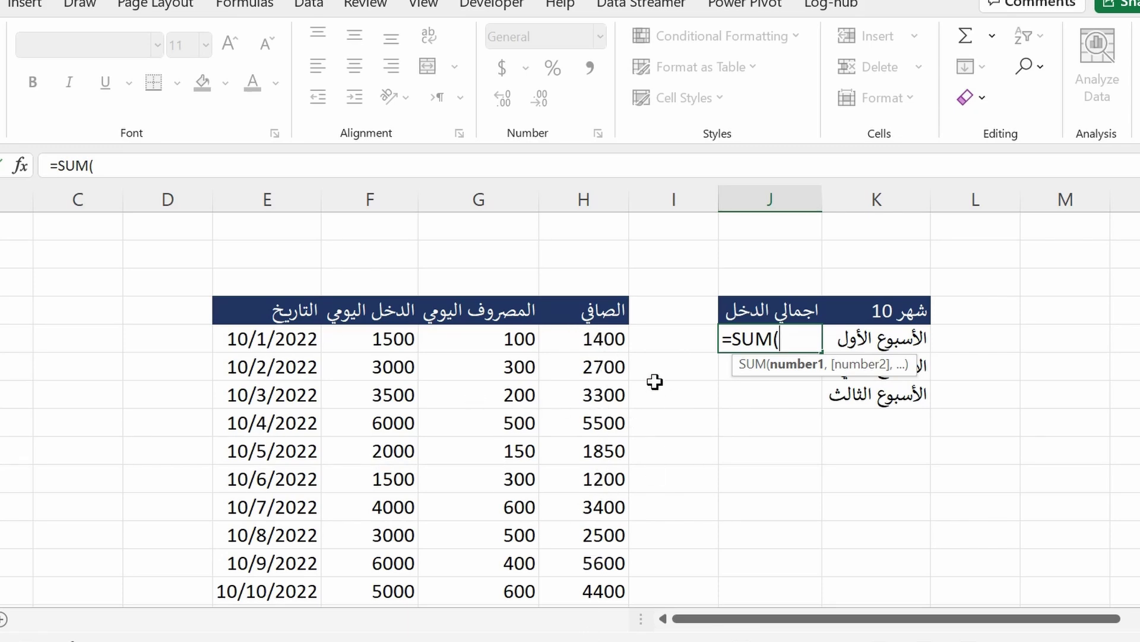
scroll(657, 399, "down", 1)
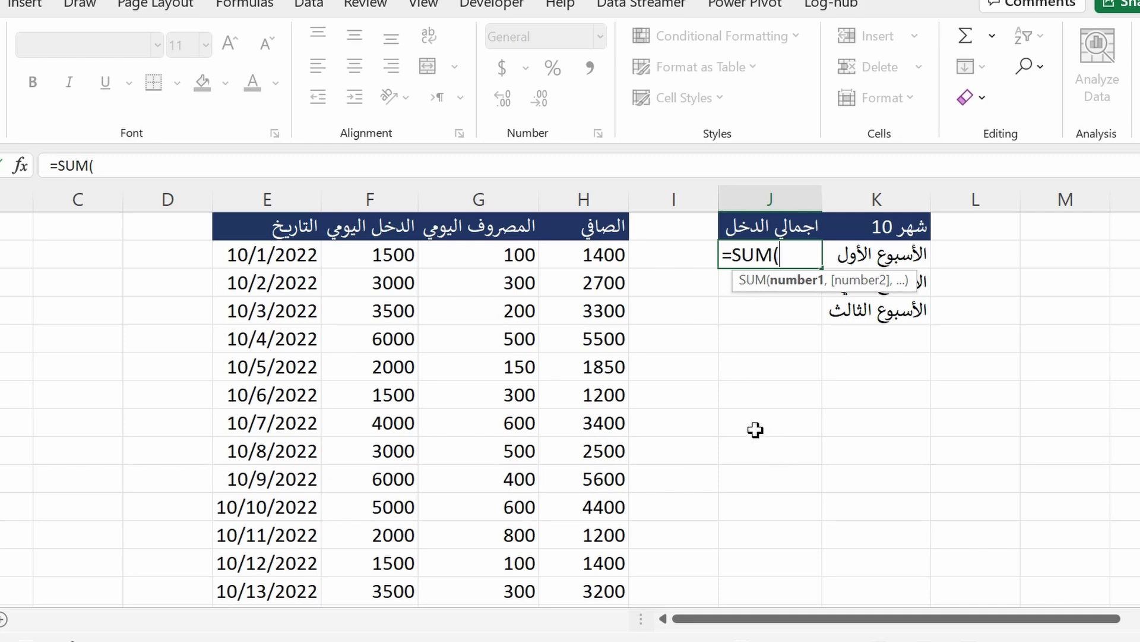
type("offs")
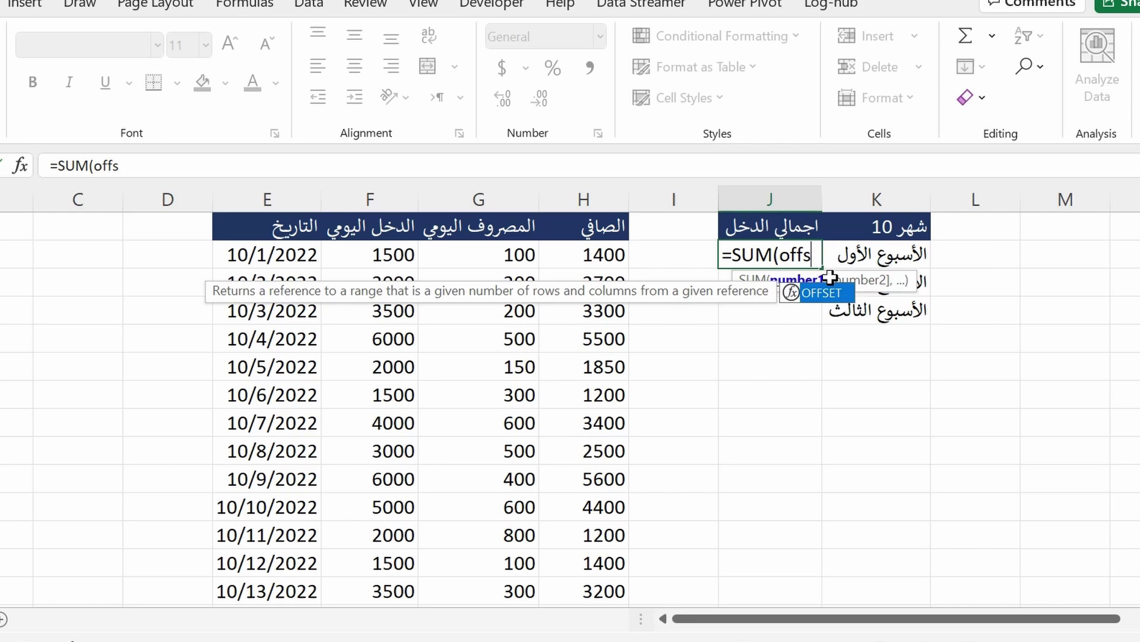
- Nest OFFSET inside SUM anchored on absolute $H$5, then begin the rows argument with (Row
key("Tab")
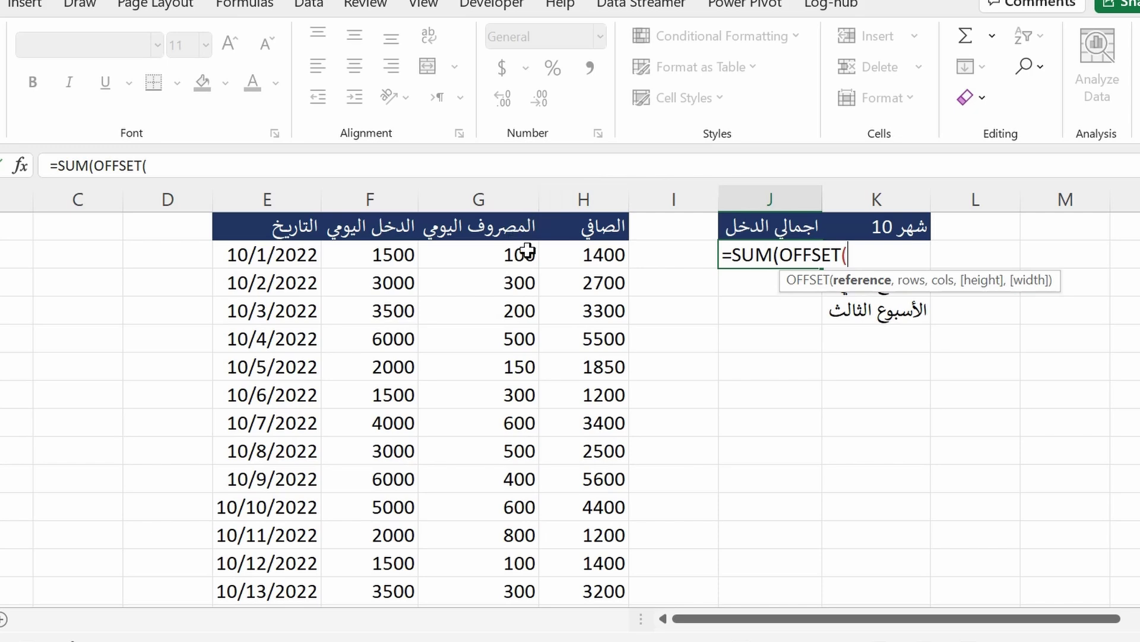
left_click(582, 255)
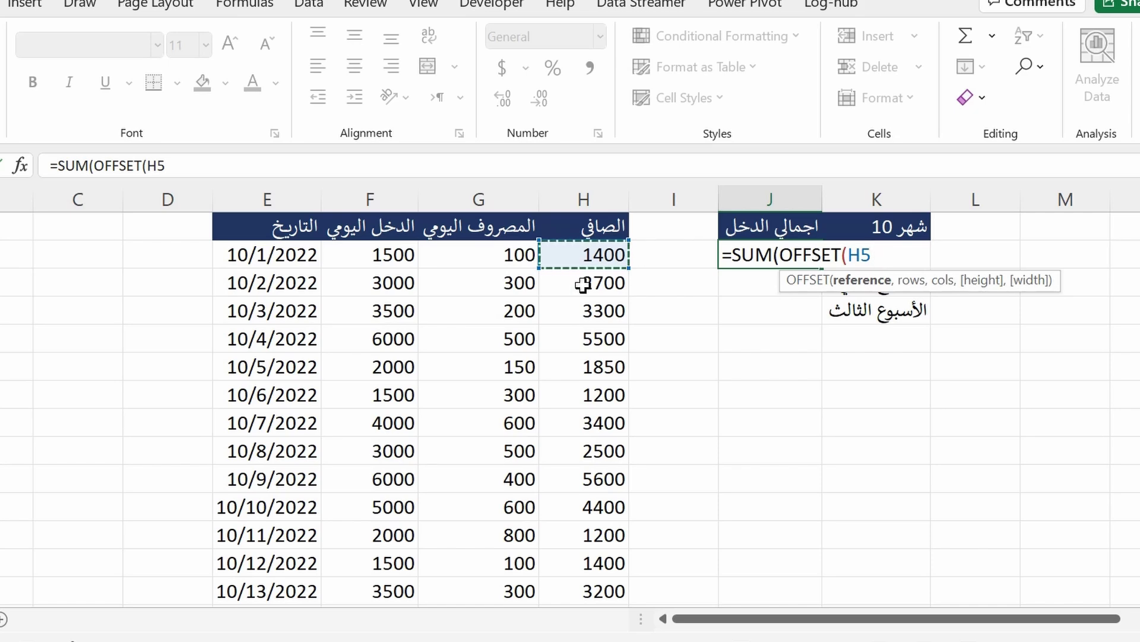
key("F4")
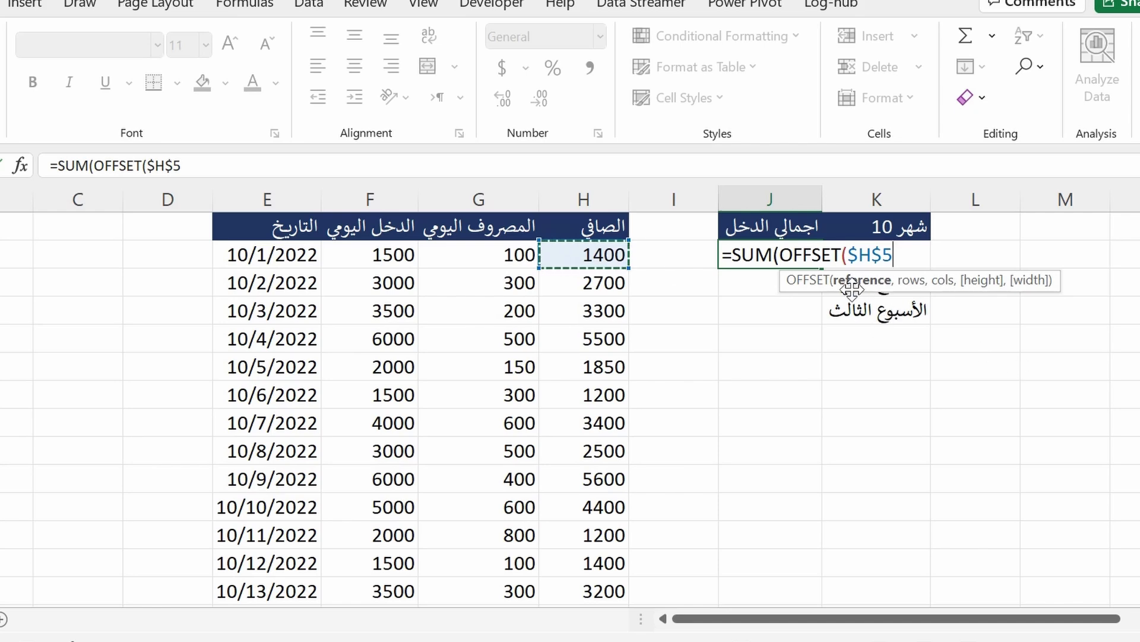
type(",")
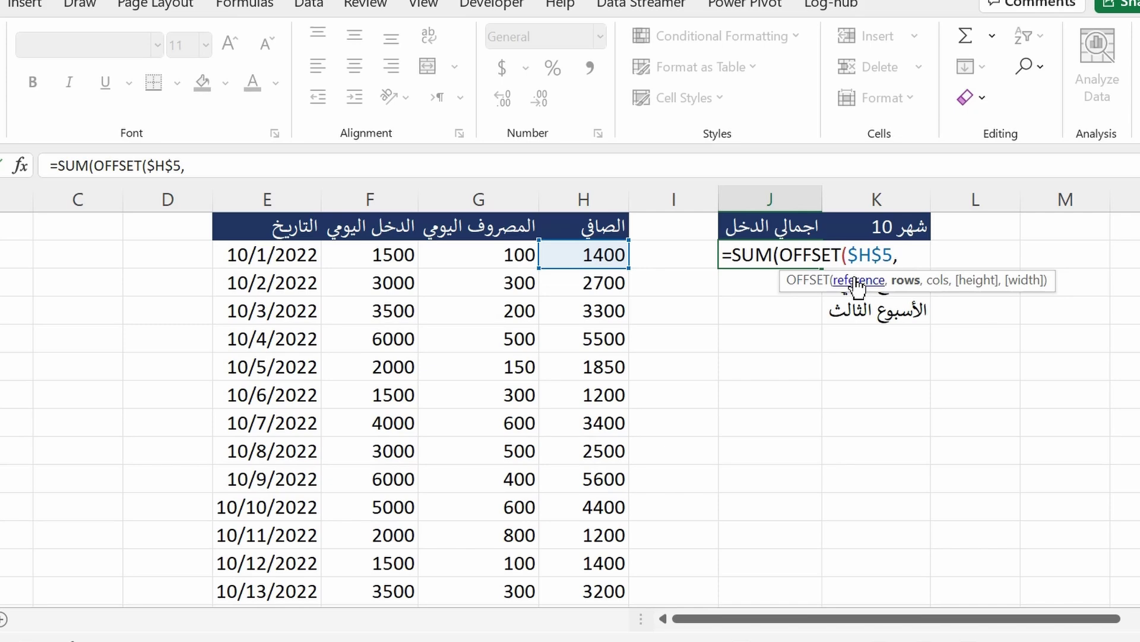
type("(")
type("R")
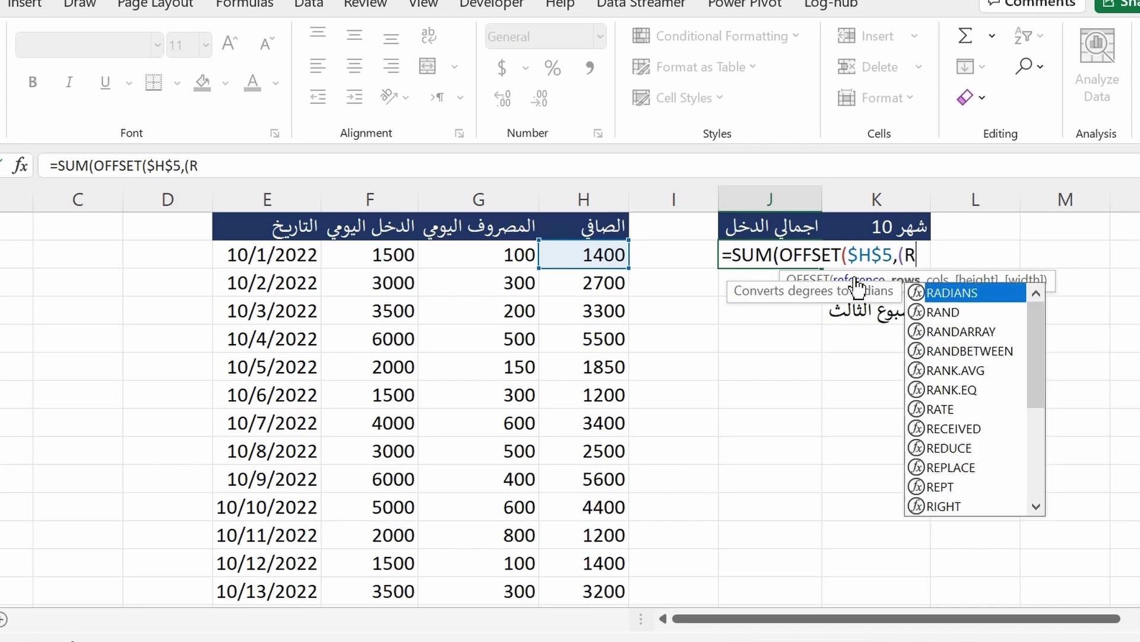
type("ow")
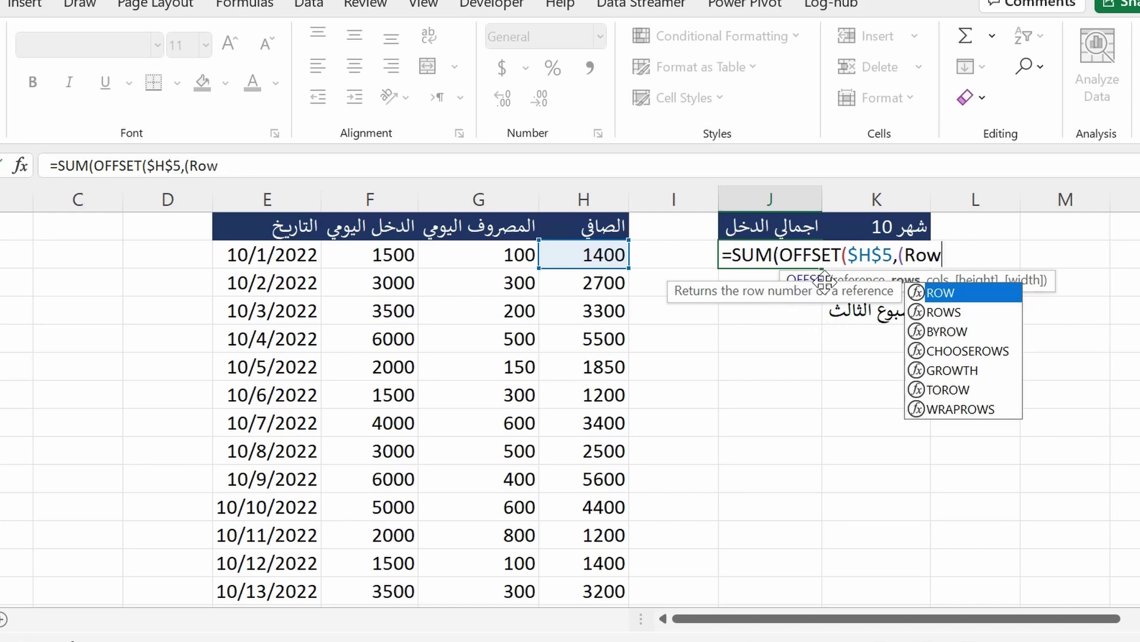
- Complete the ROW function as ROW() in J5's rows argument
key("Tab")
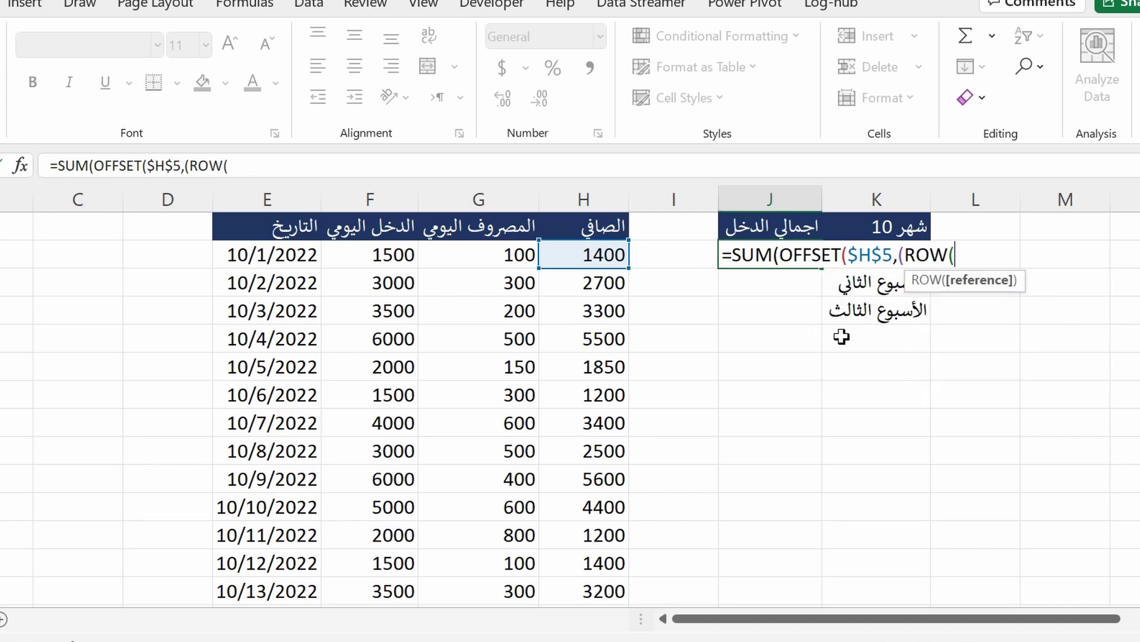
type(")")
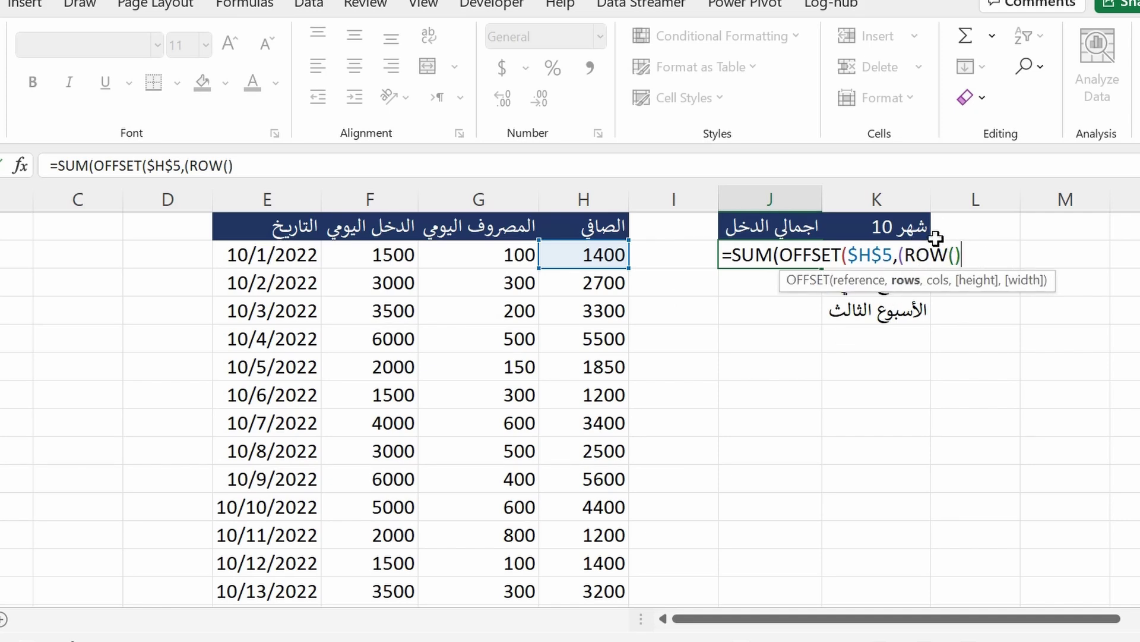
key("BackSpace")
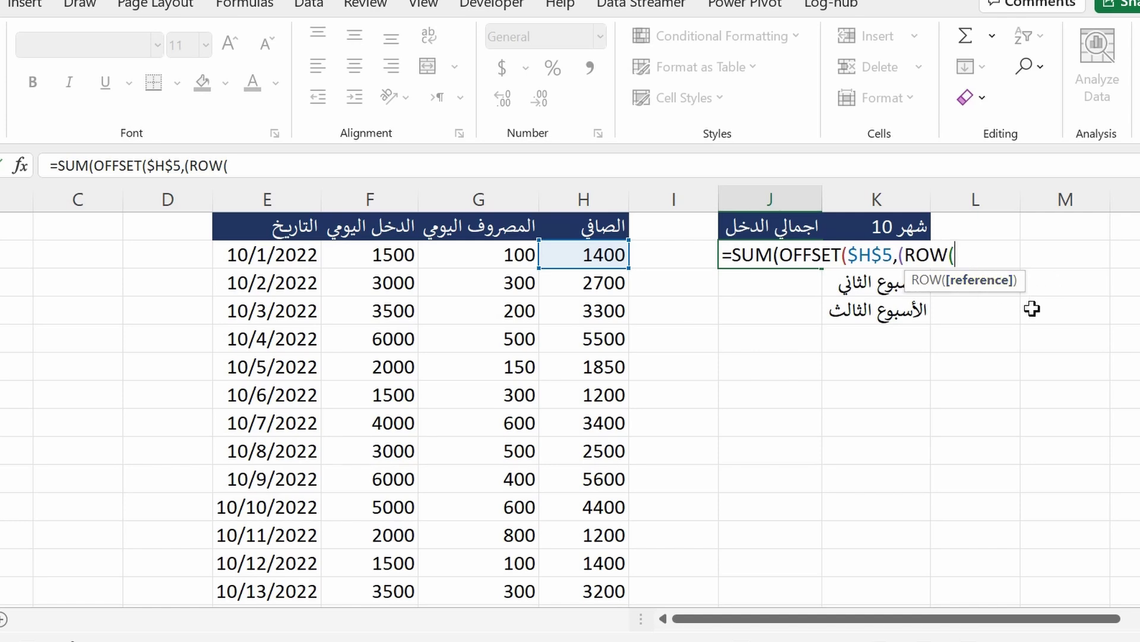
type(")")
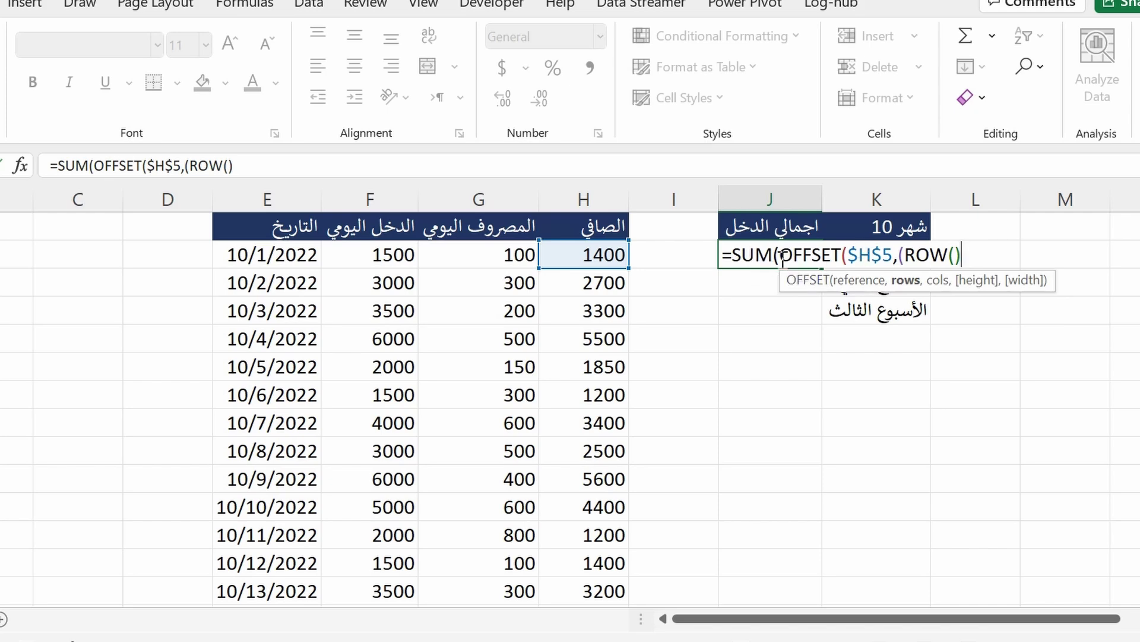
scroll(783, 257, "up", 3)
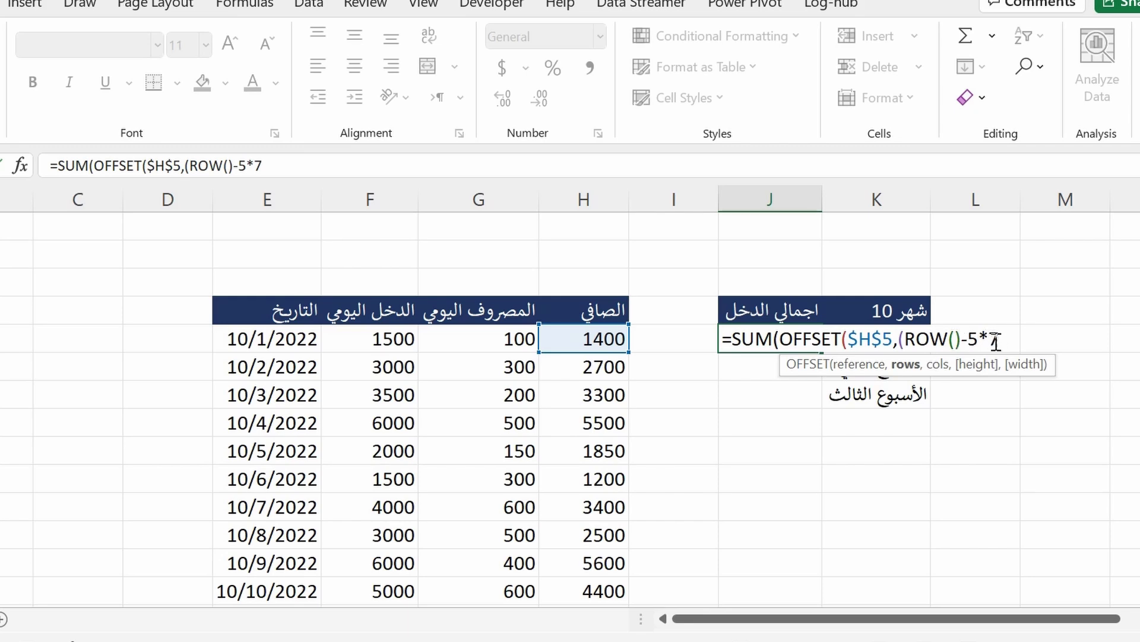
- Highlight the (ROW()-5*7 rows argument from the OFFSET ScreenTip
left_click(905, 364)
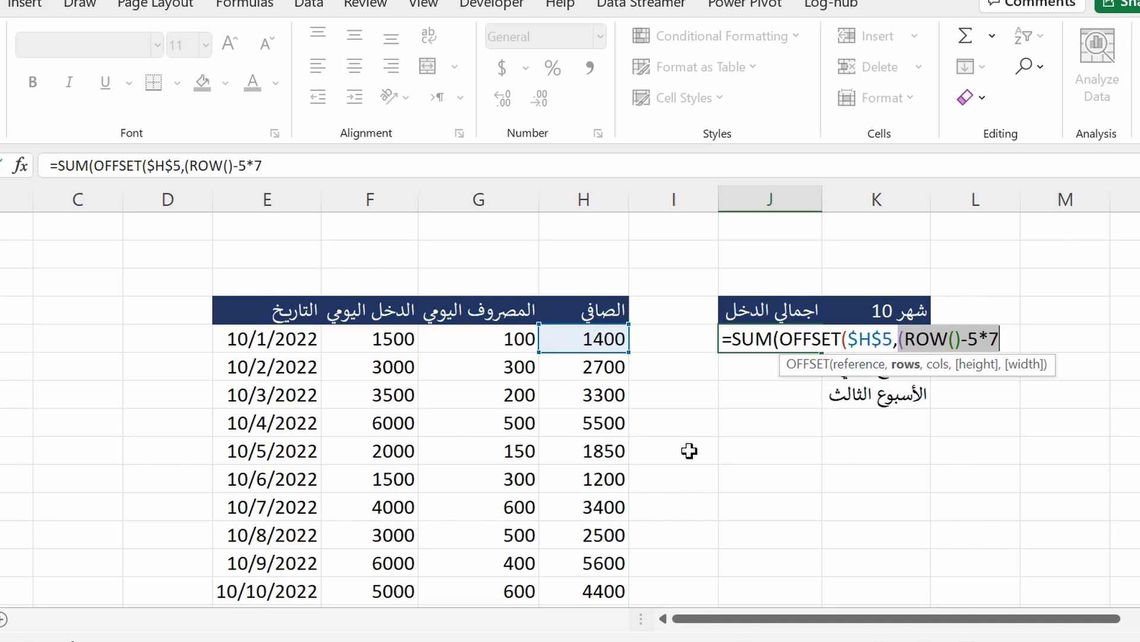
scroll(594, 443, "down", 2)
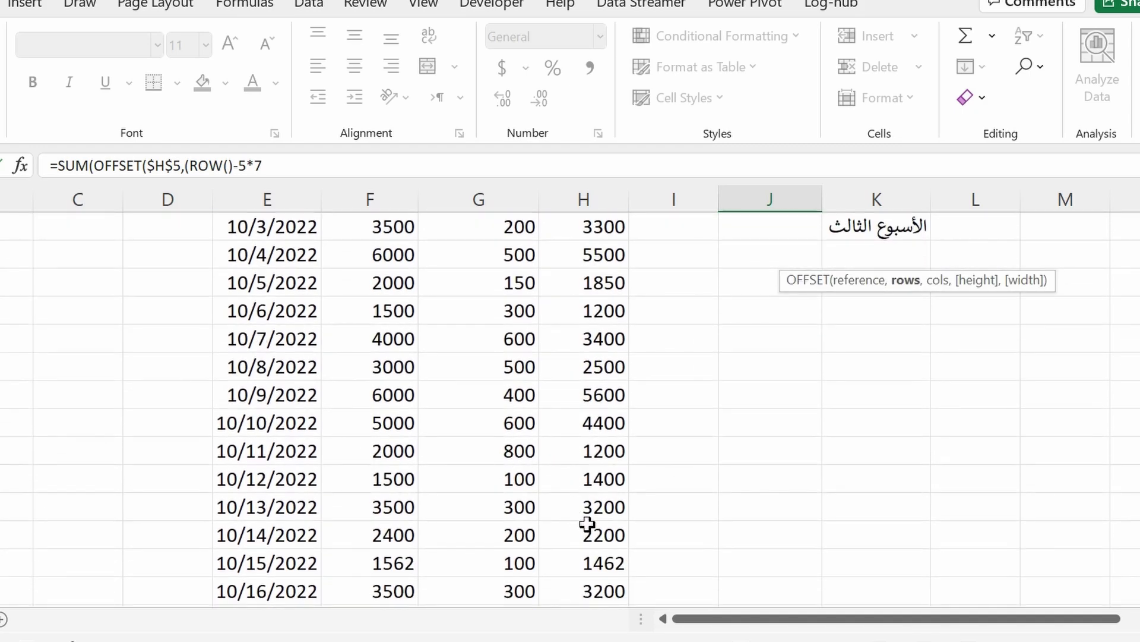
scroll(587, 523, "down", 1)
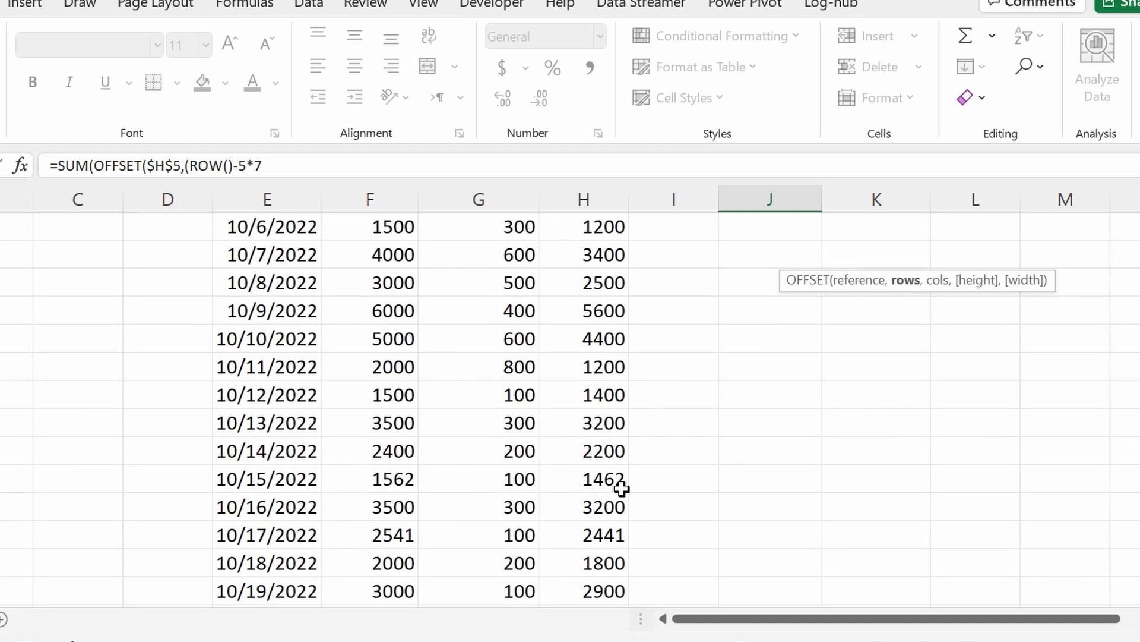
scroll(637, 472, "up", 3)
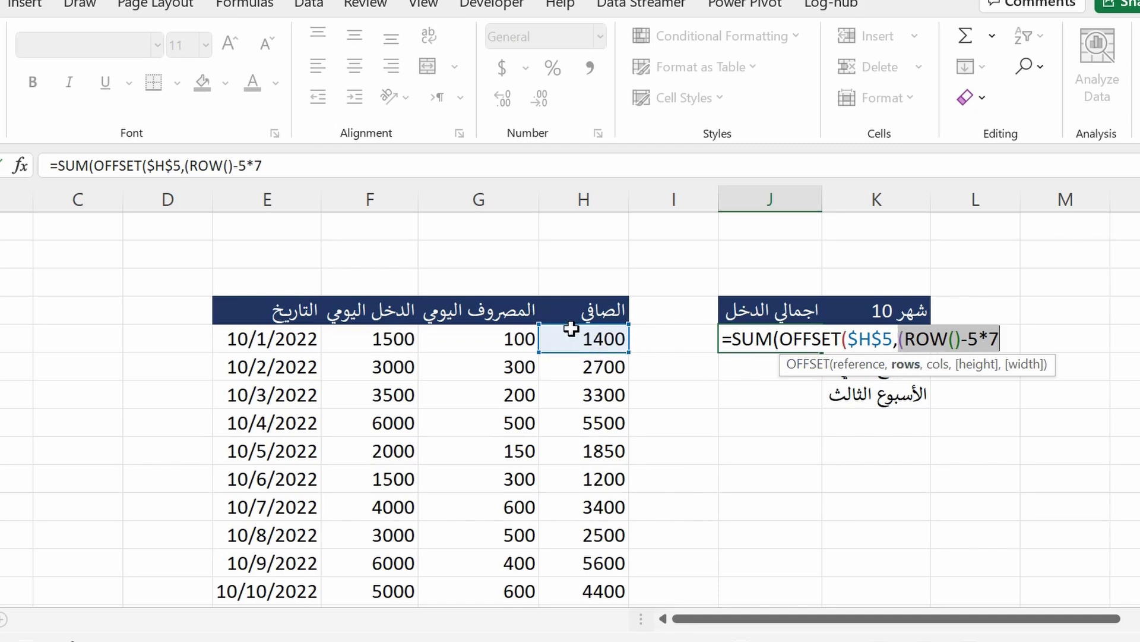
- Review the $H$5 and rows arguments and group ROW()-5 in parentheses before *7
left_click(851, 365)
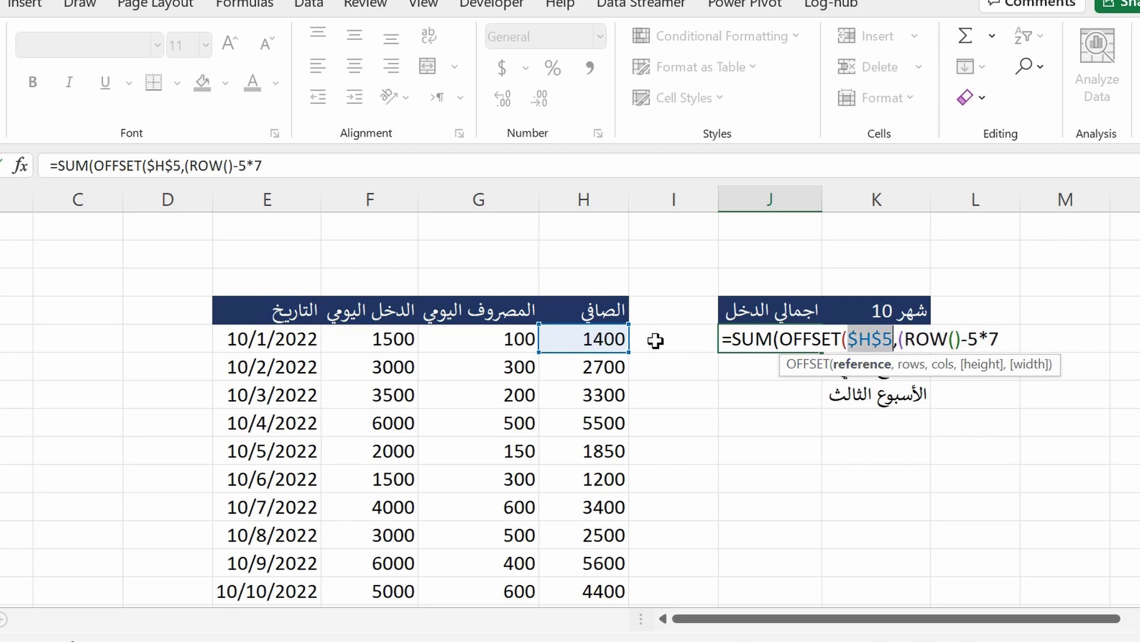
left_click(906, 365)
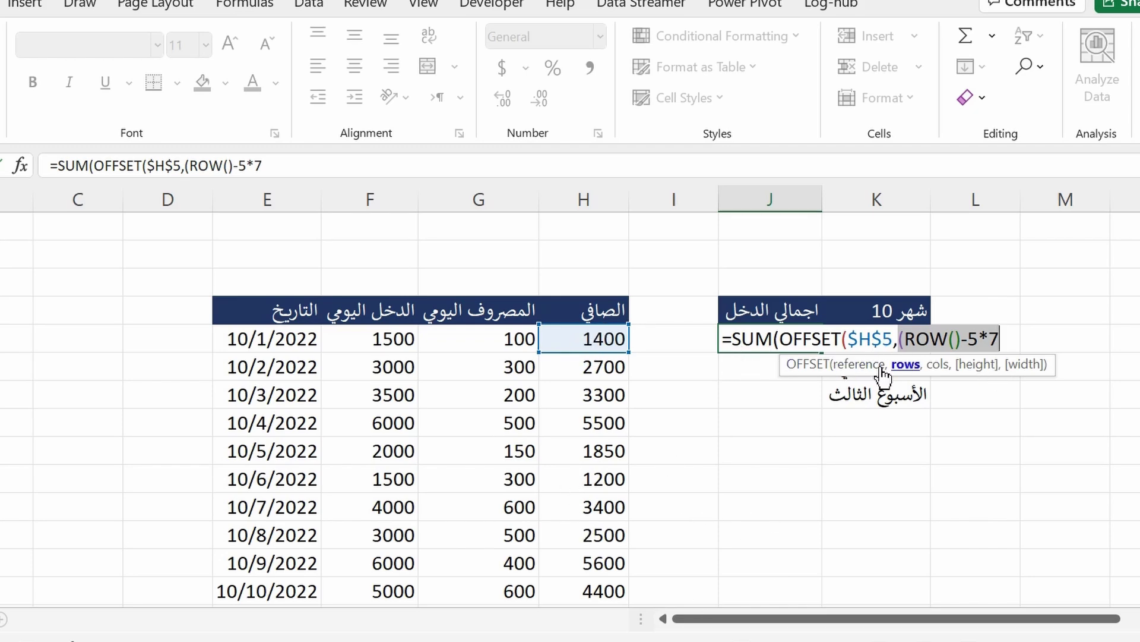
left_click(1003, 334)
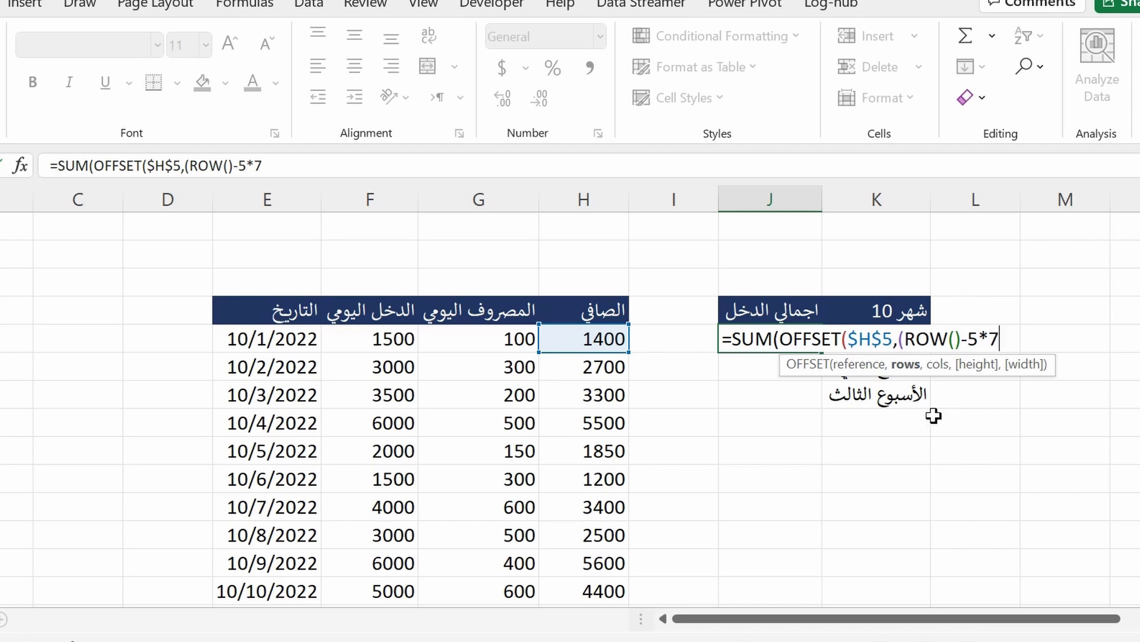
type(",")
key("Right")
key("Right")
key("Right")
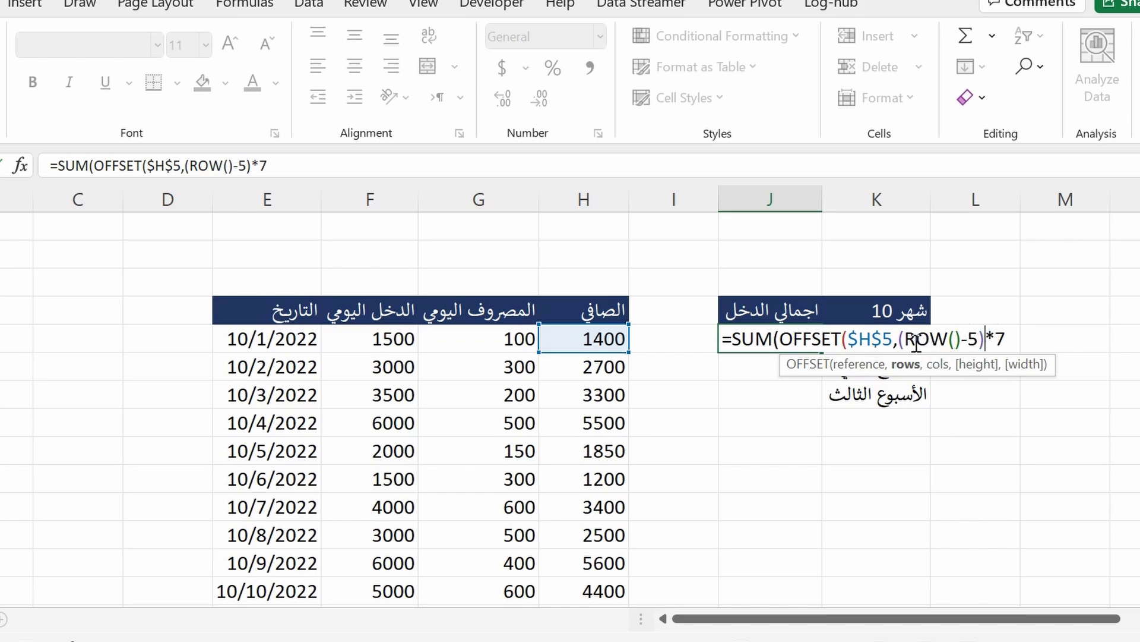
- Highlight the (ROW()-5 and )*7 parts of the rows argument to explain how it works
left_click_drag(906, 344, 970, 340)
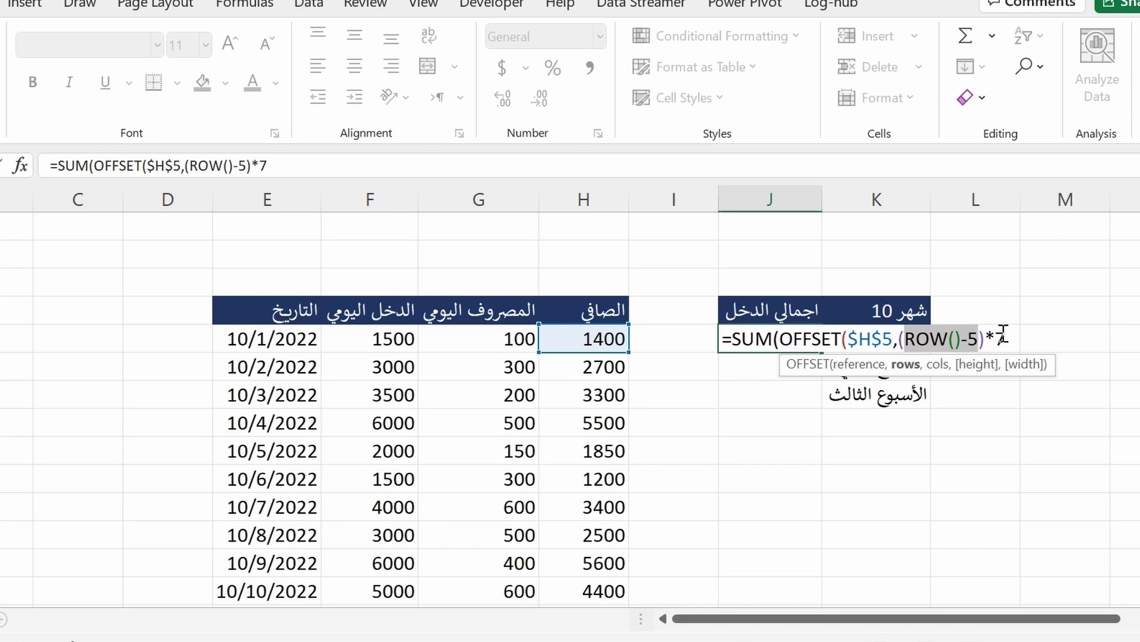
left_click(989, 335)
key("shift+End")
key("Left")
key("Left")
key("Left")
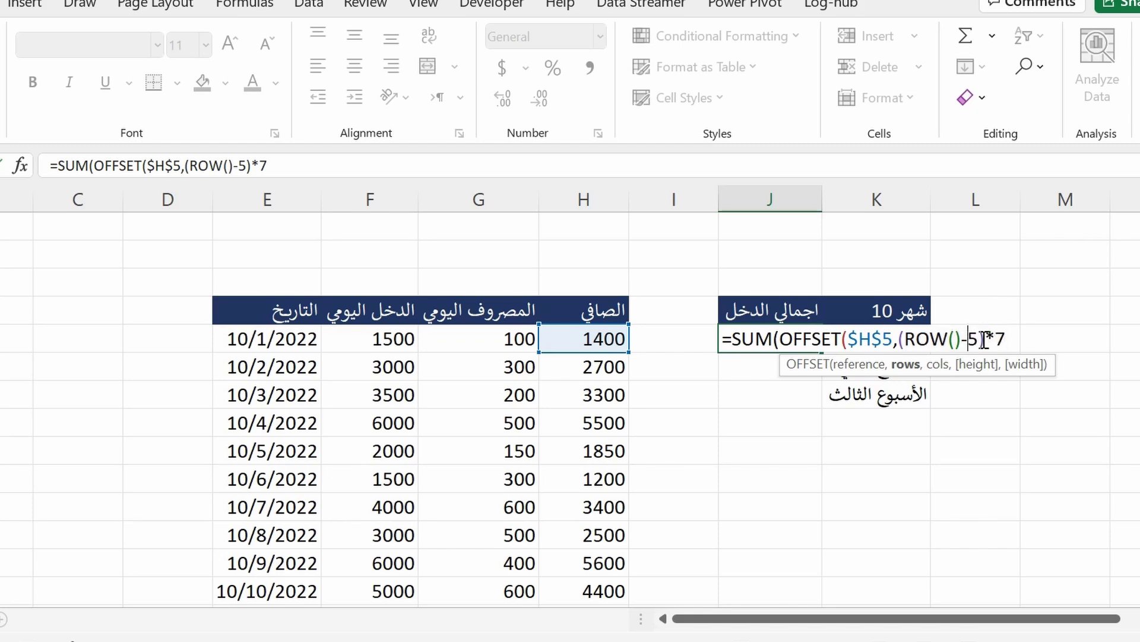
left_click(896, 339)
left_click(905, 340)
left_click_drag(898, 340, 979, 340)
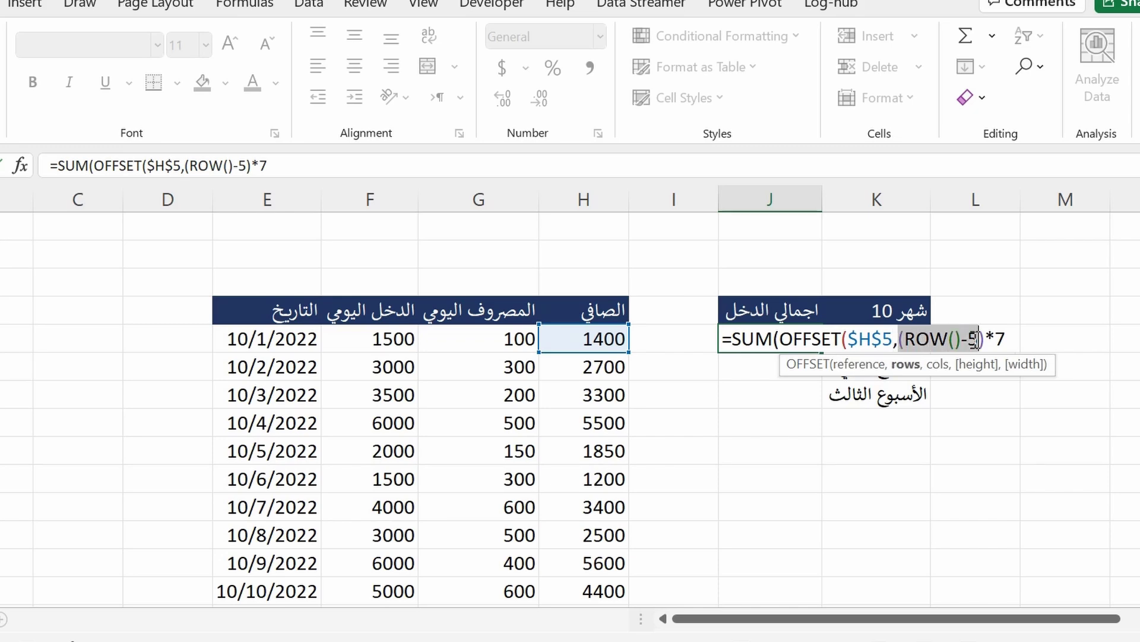
left_click(1007, 338)
double_click(993, 343)
left_click(1005, 336)
type(",")
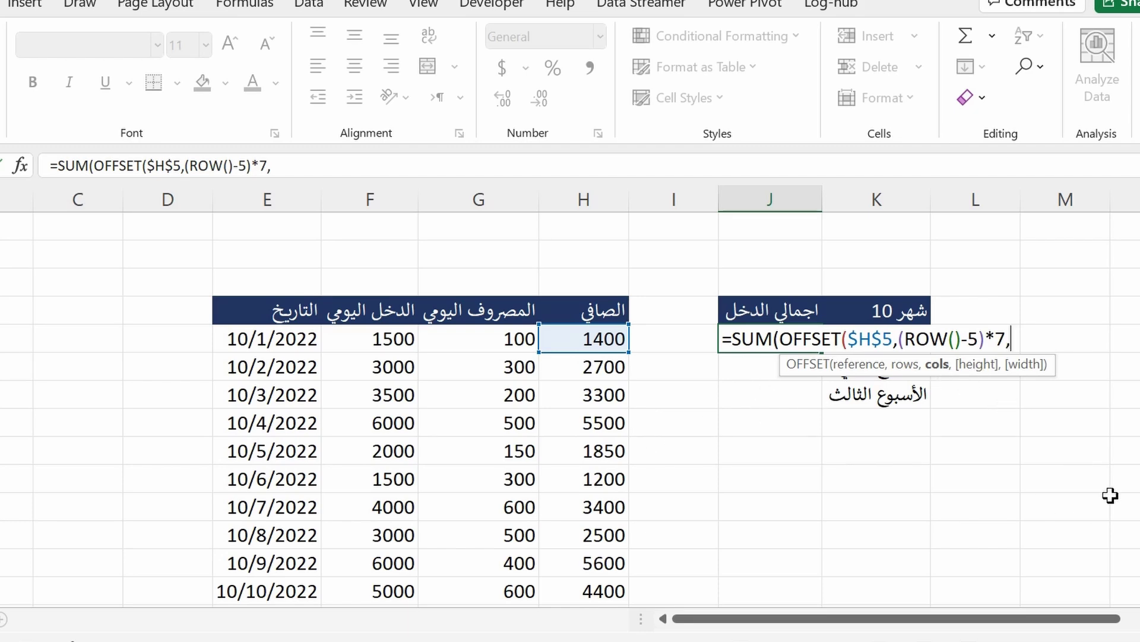
- Finish OFFSET with cols 0, height 7 and width 0, then commit the J5 formula
type("0")
type(",7")
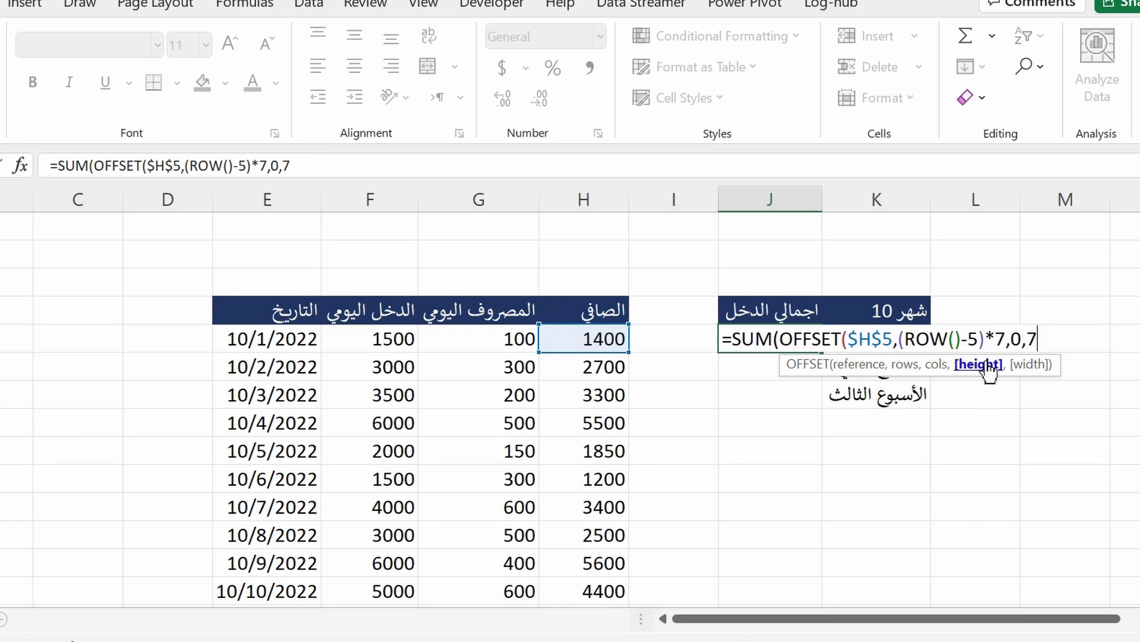
type(",0")
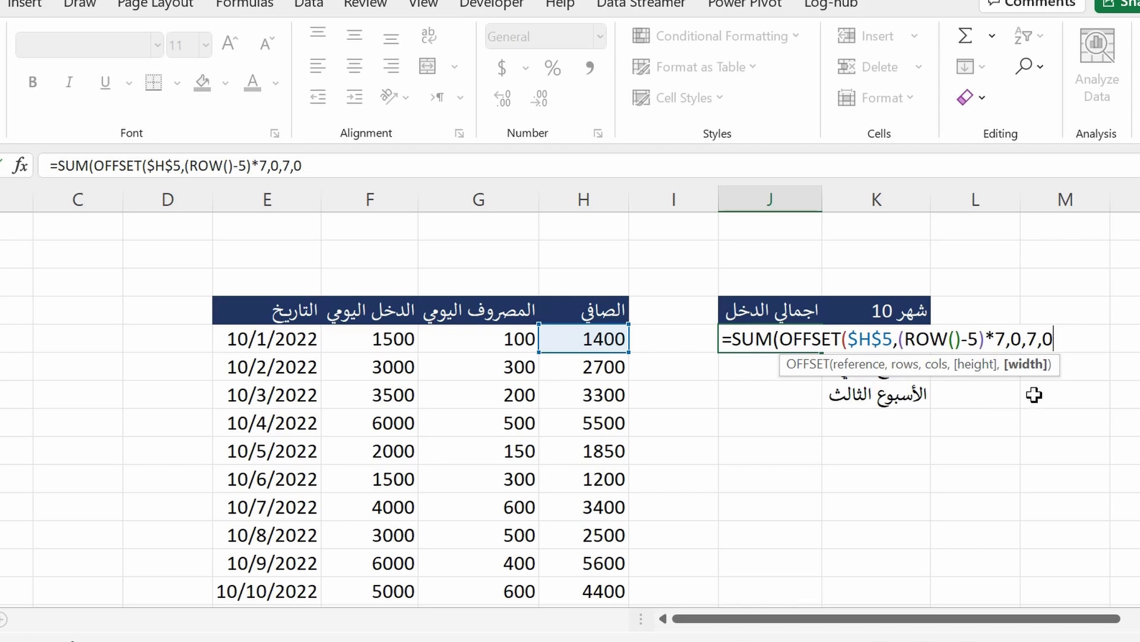
type(")")
key("Return")
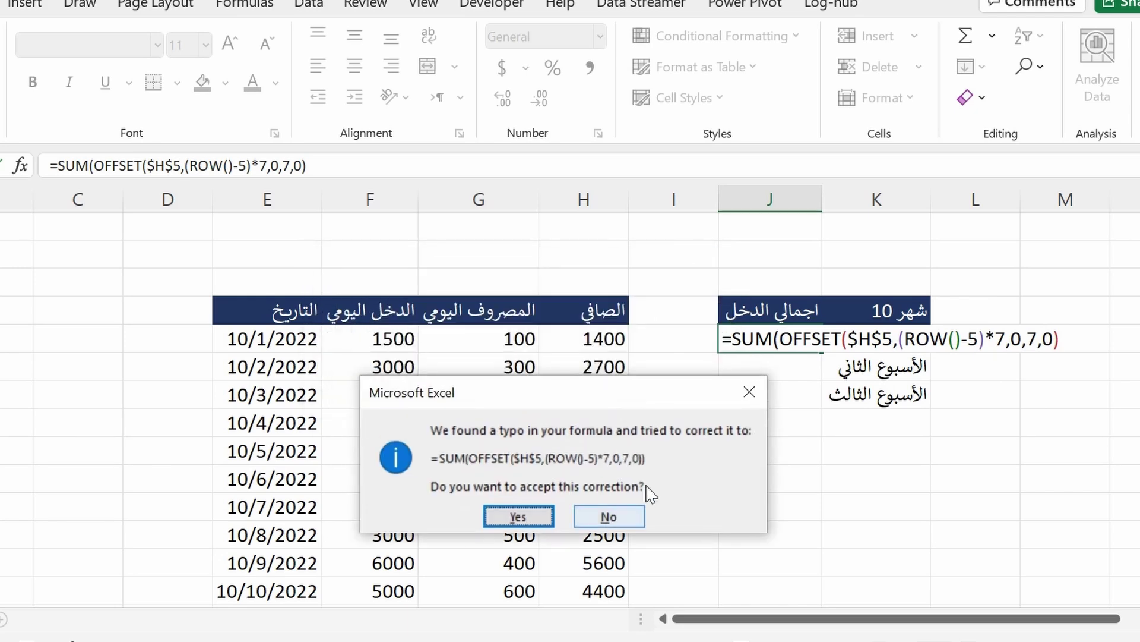
- Decline Excel's correction, add the missing closing parenthesis, and reopen J5 after it shows #REF!
left_click(700, 266)
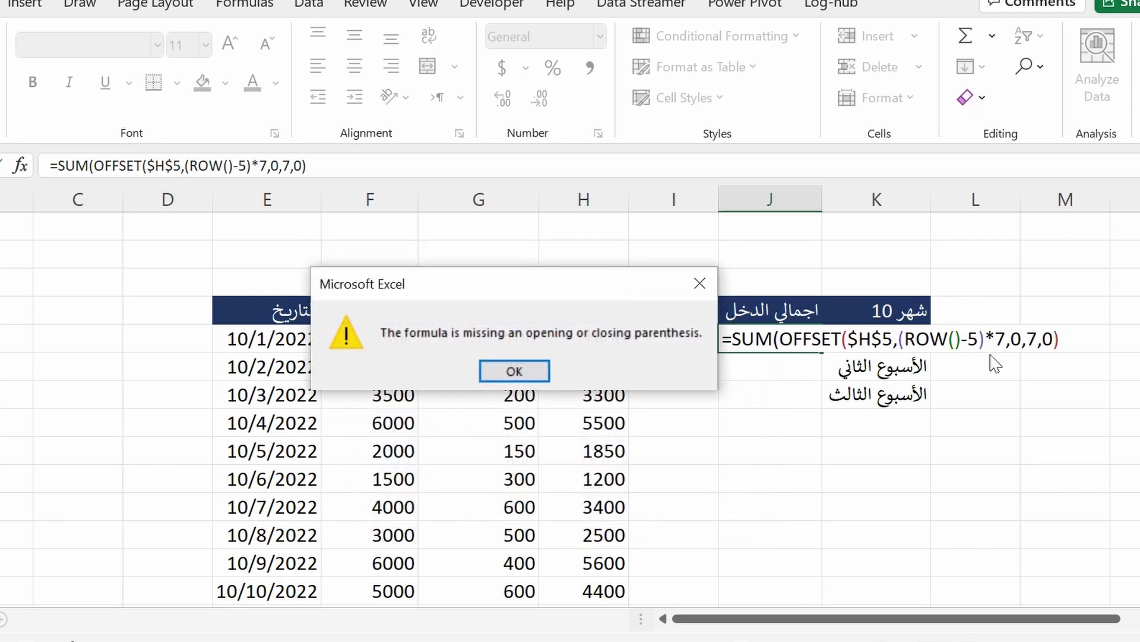
key("Return")
left_click(1063, 342)
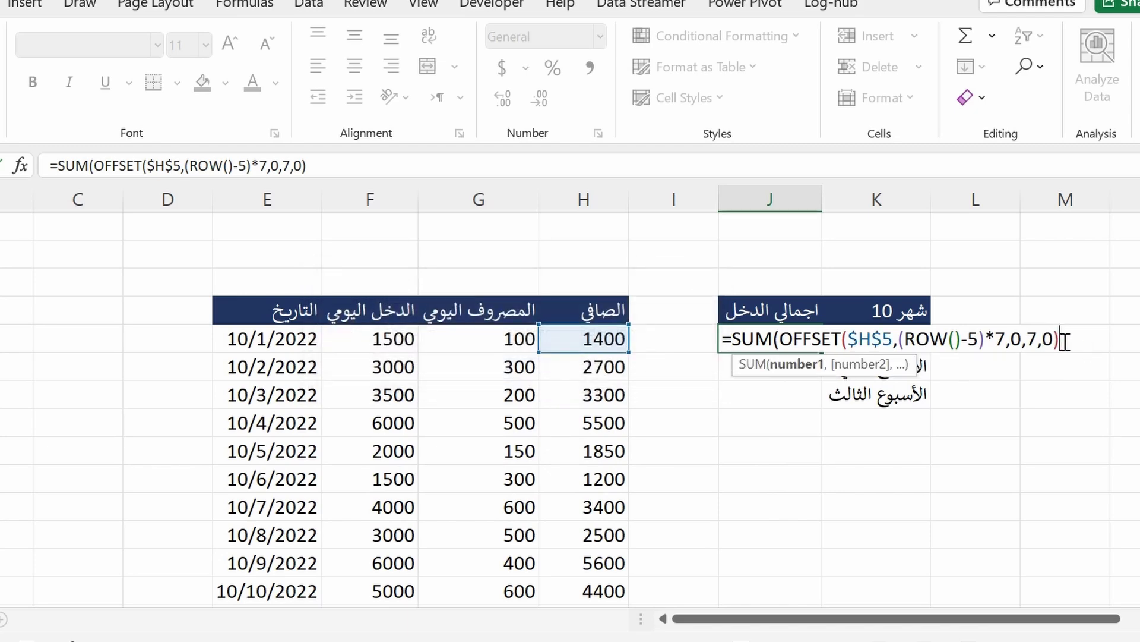
left_click(1057, 339)
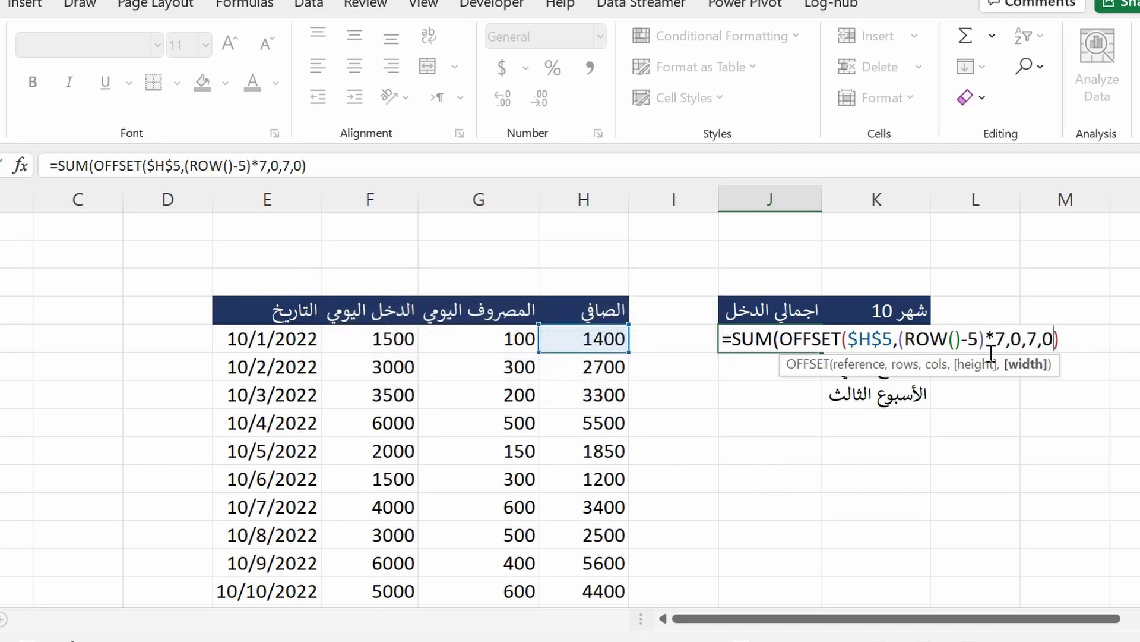
left_click(1061, 339)
type(")")
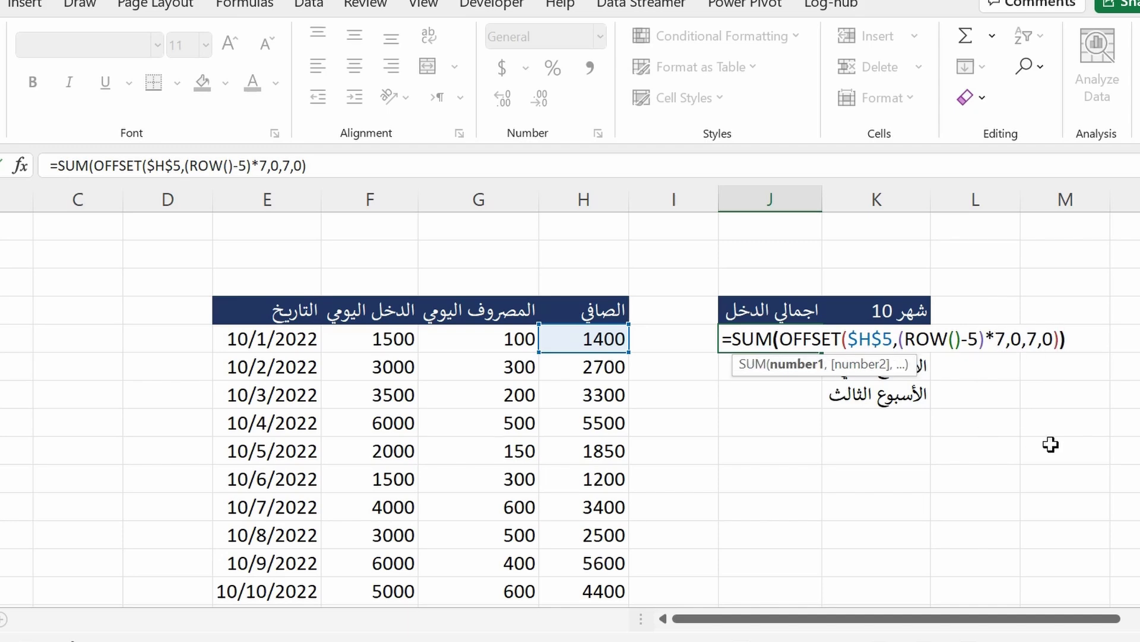
key("Return")
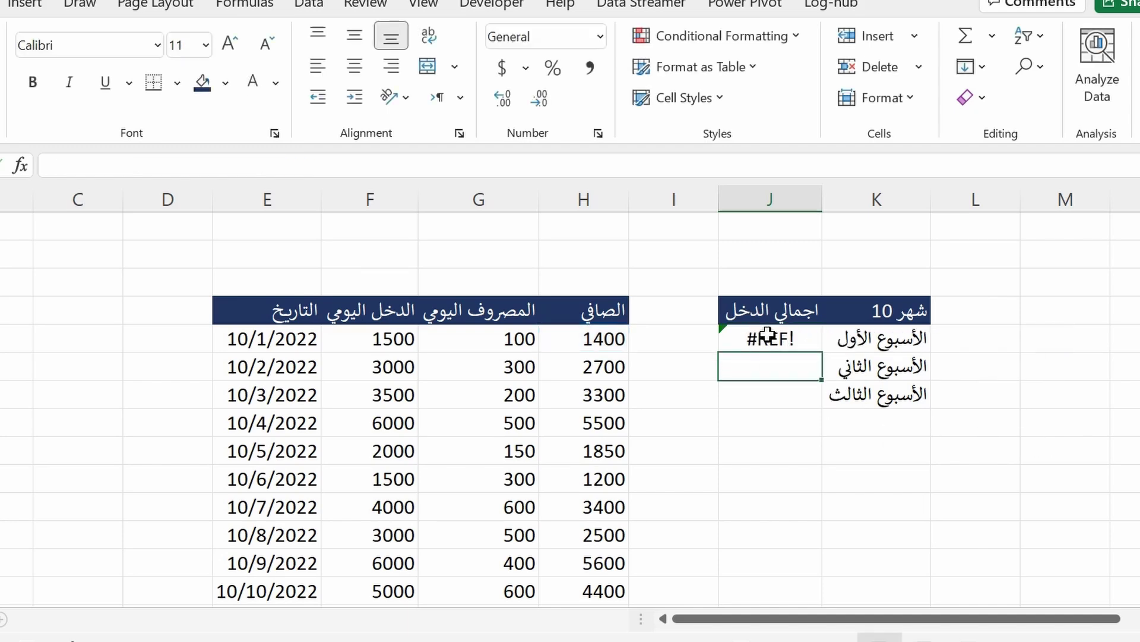
double_click(770, 337)
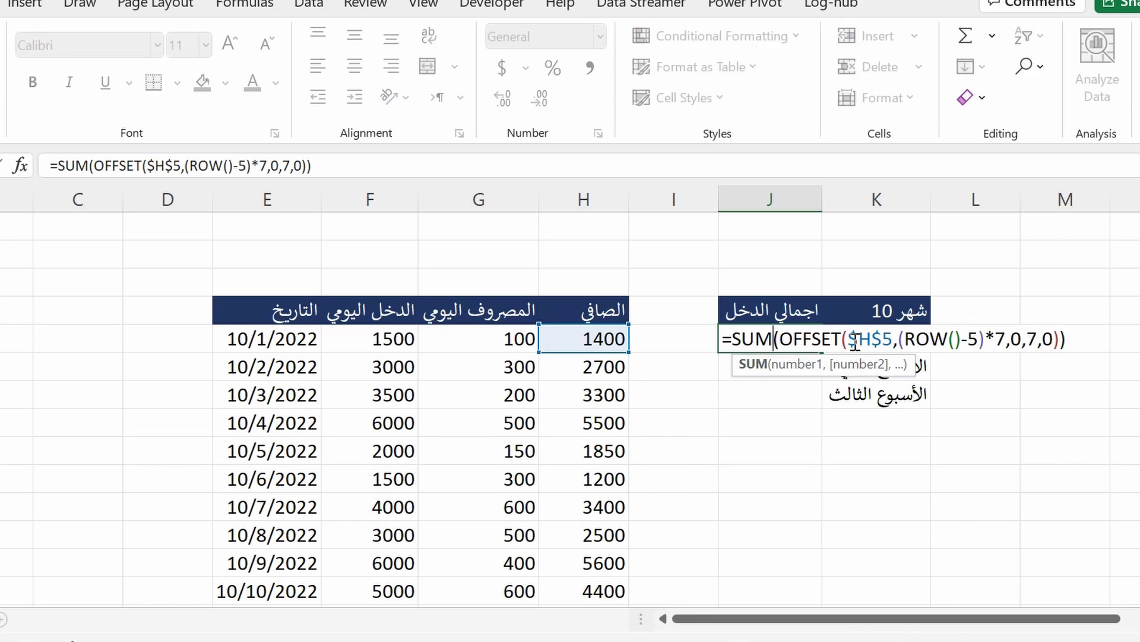
- Correct the width argument to 1 and confirm H5:H11 sums to 19350
left_click(1043, 340)
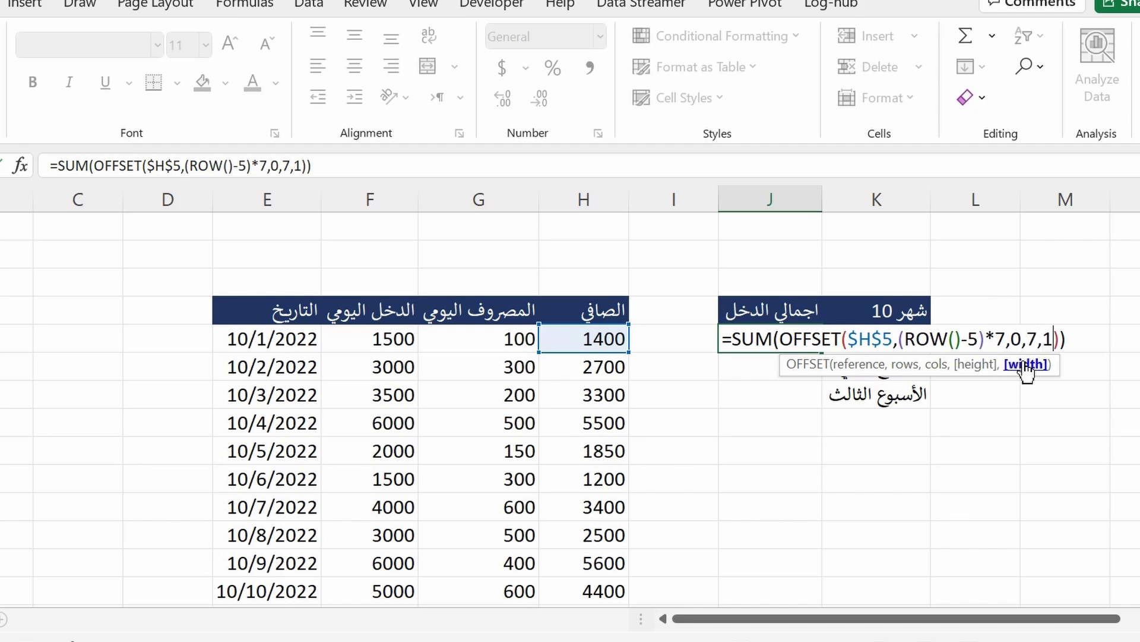
left_click(968, 364)
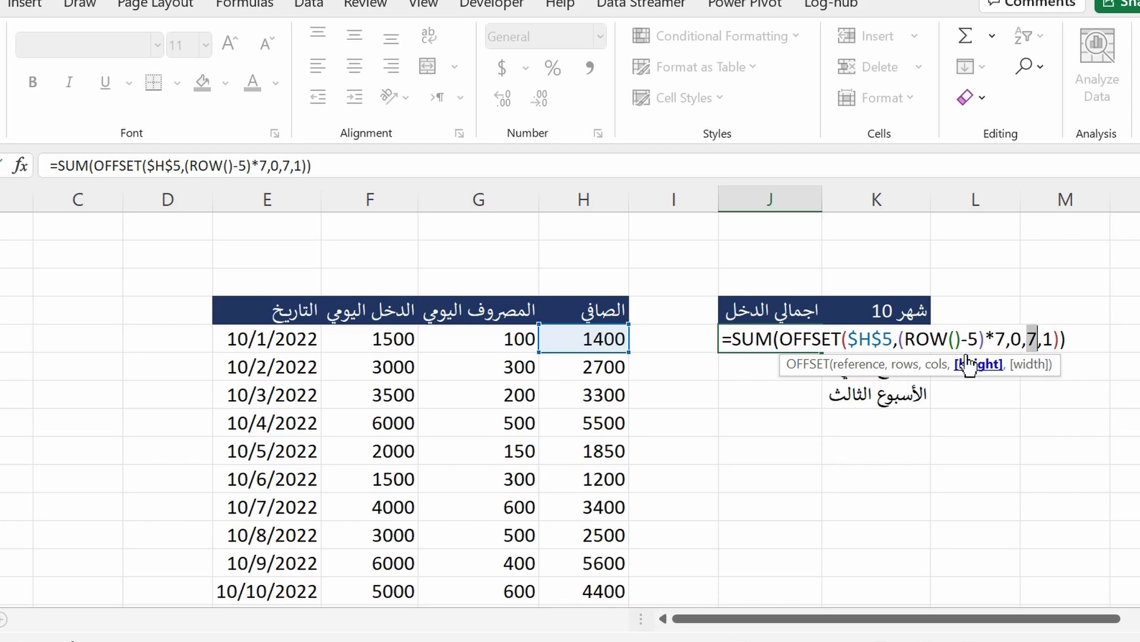
left_click(1033, 364)
left_click(994, 366)
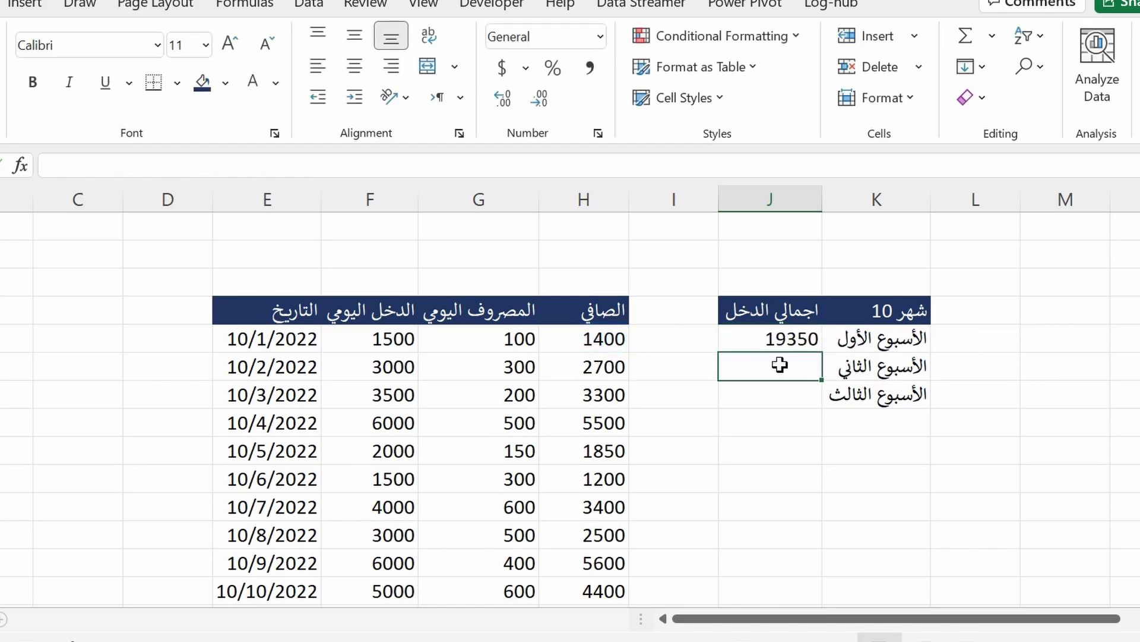
left_click(772, 340)
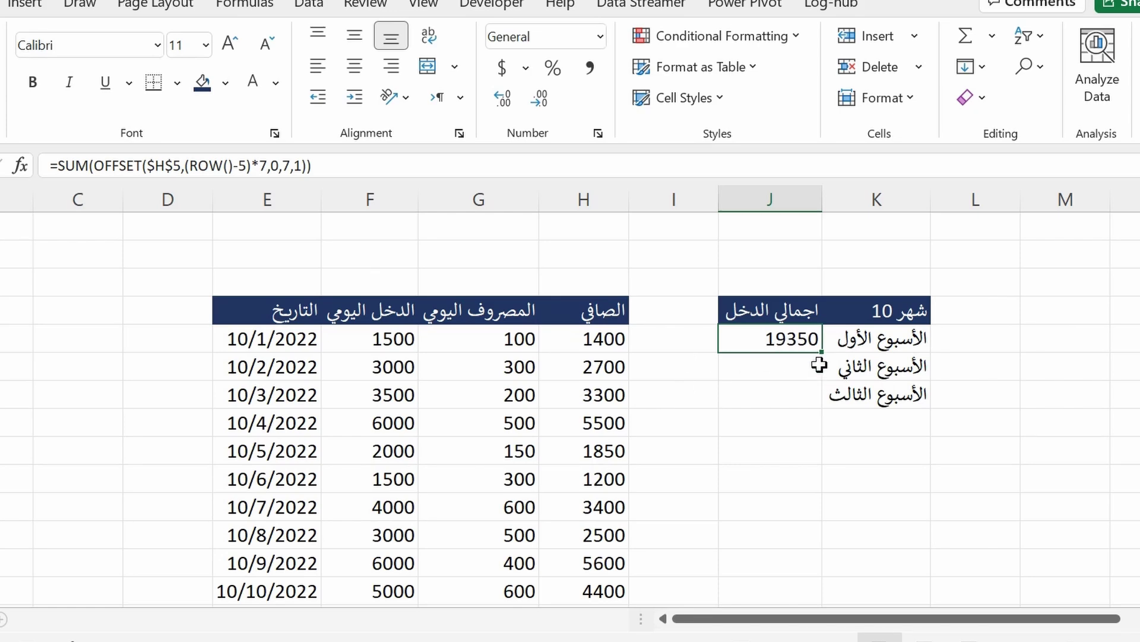
left_click(606, 339)
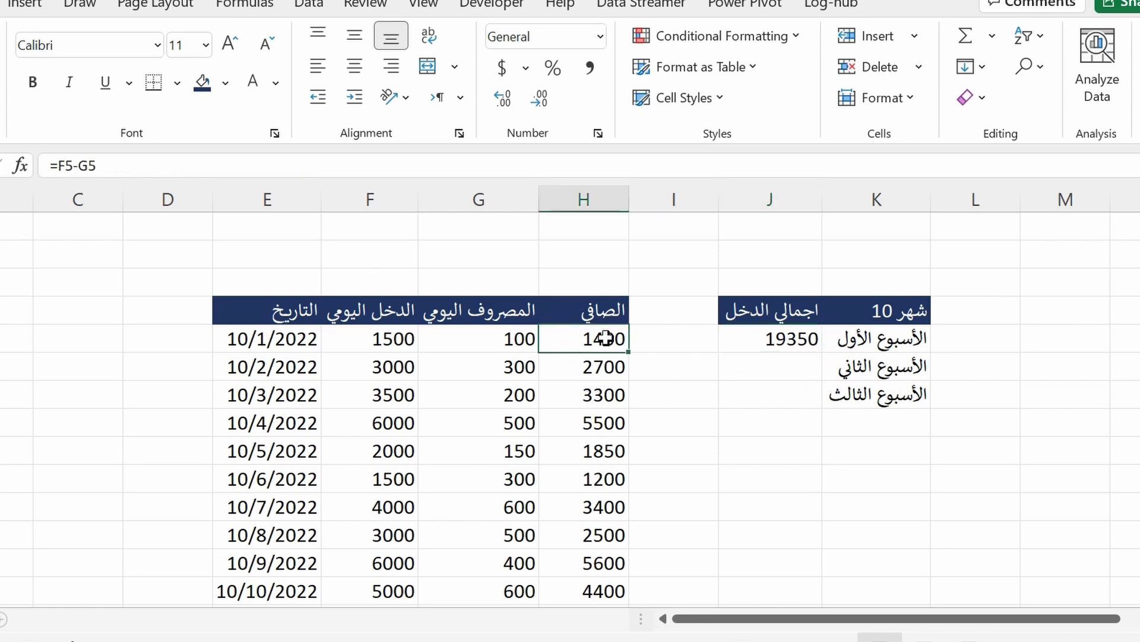
left_click_drag(606, 339, 591, 508)
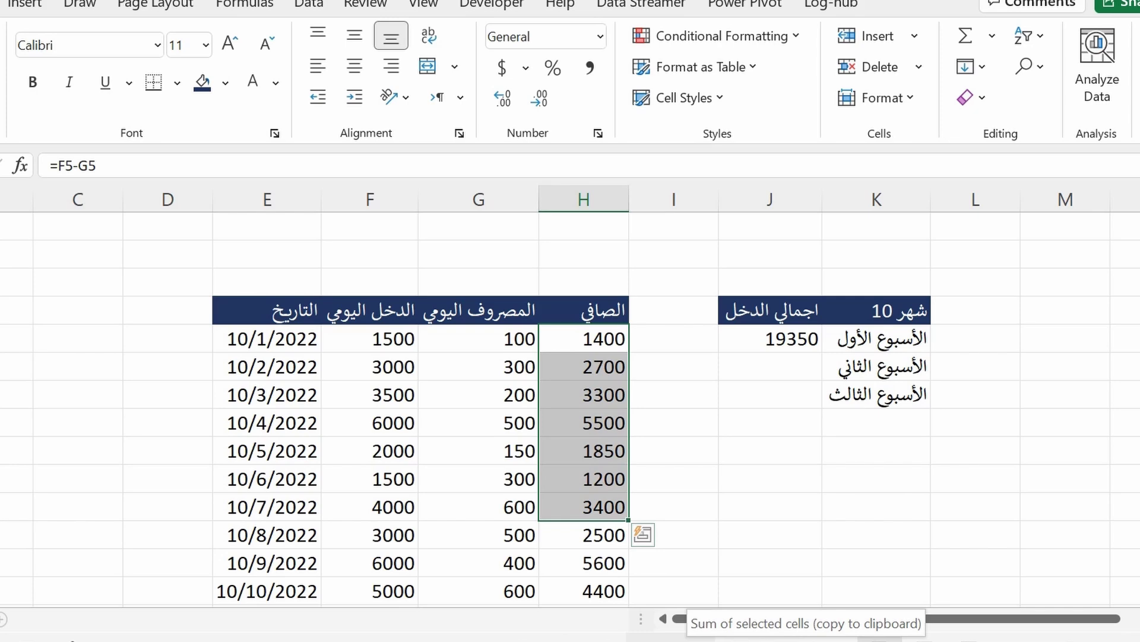
- Fill J5's formula down to J7, giving weekly totals 20500 and 18503
left_click(796, 348)
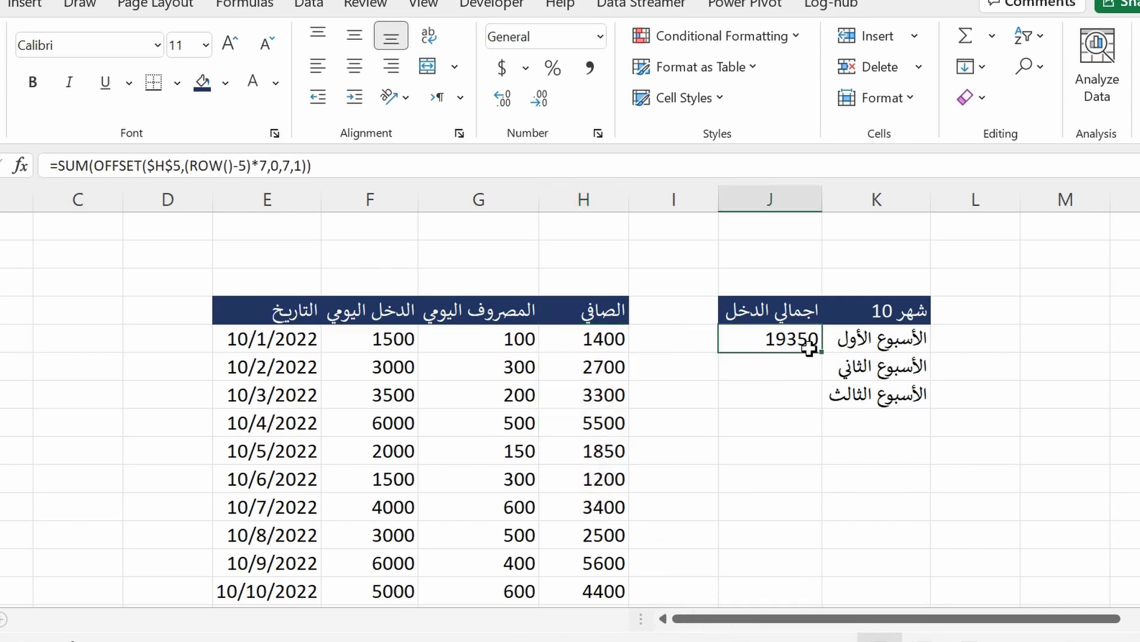
left_click_drag(822, 352, 817, 397)
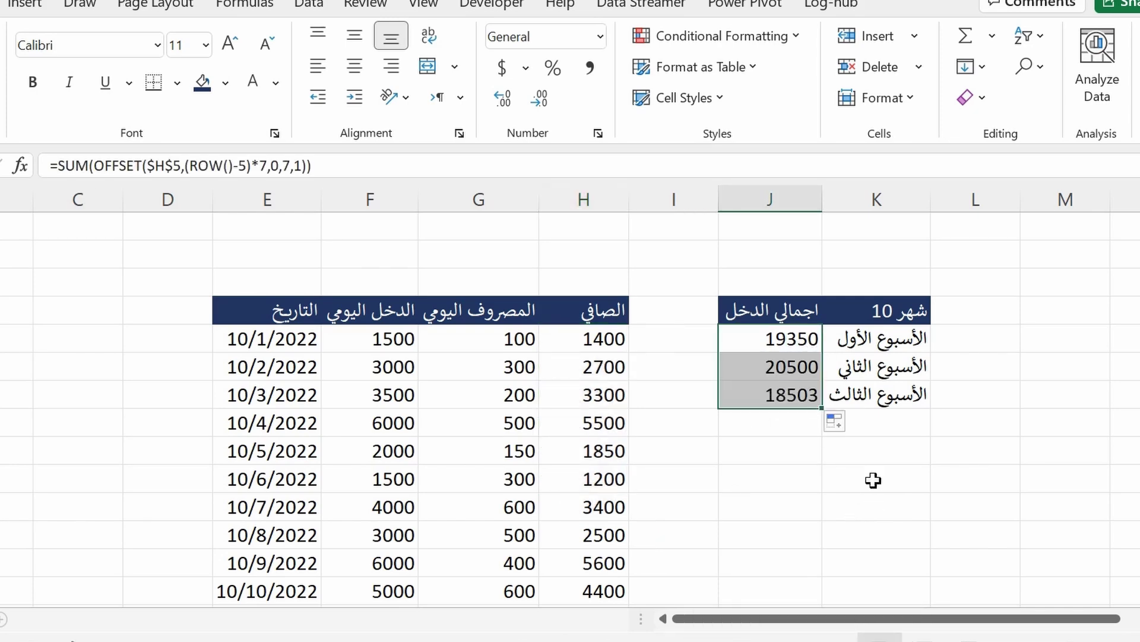
left_click(796, 371)
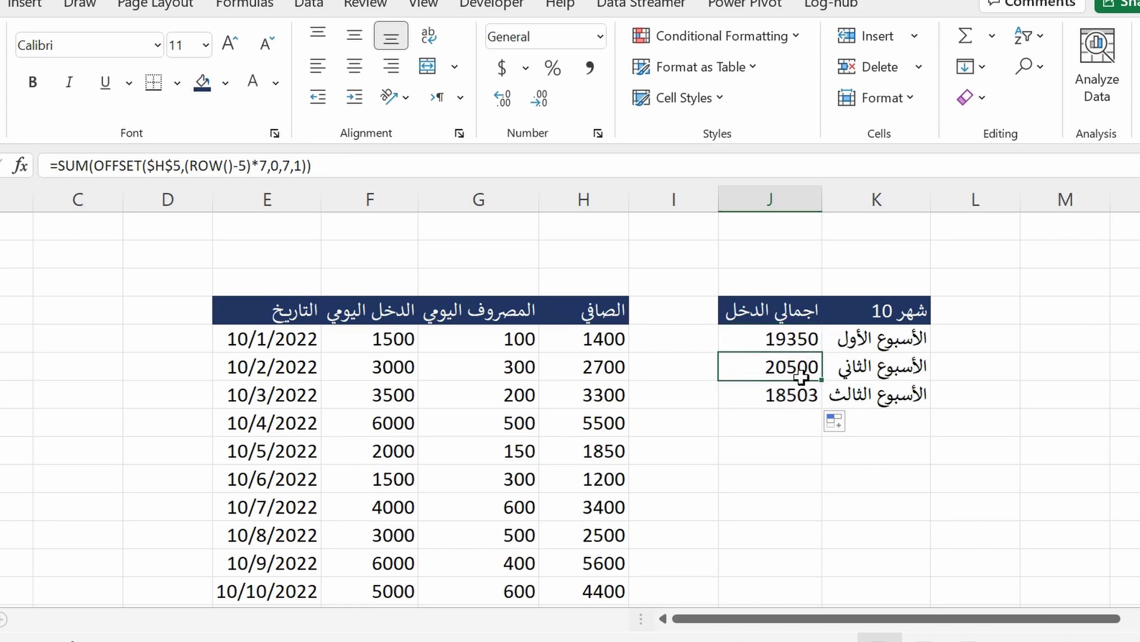
scroll(767, 372, "down", 1)
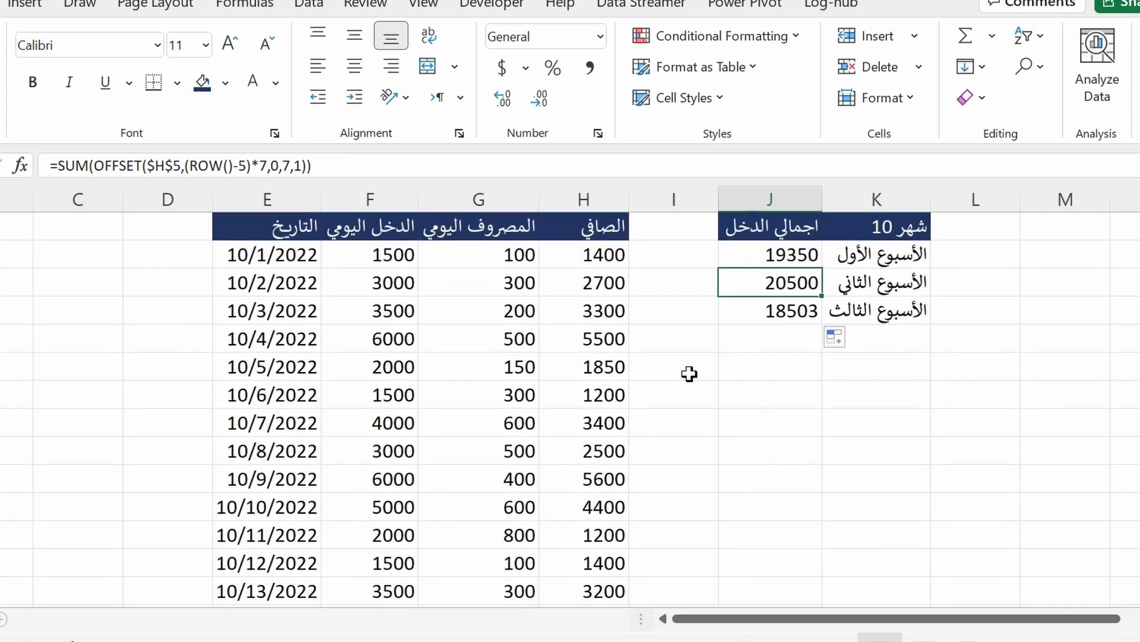
left_click(591, 462)
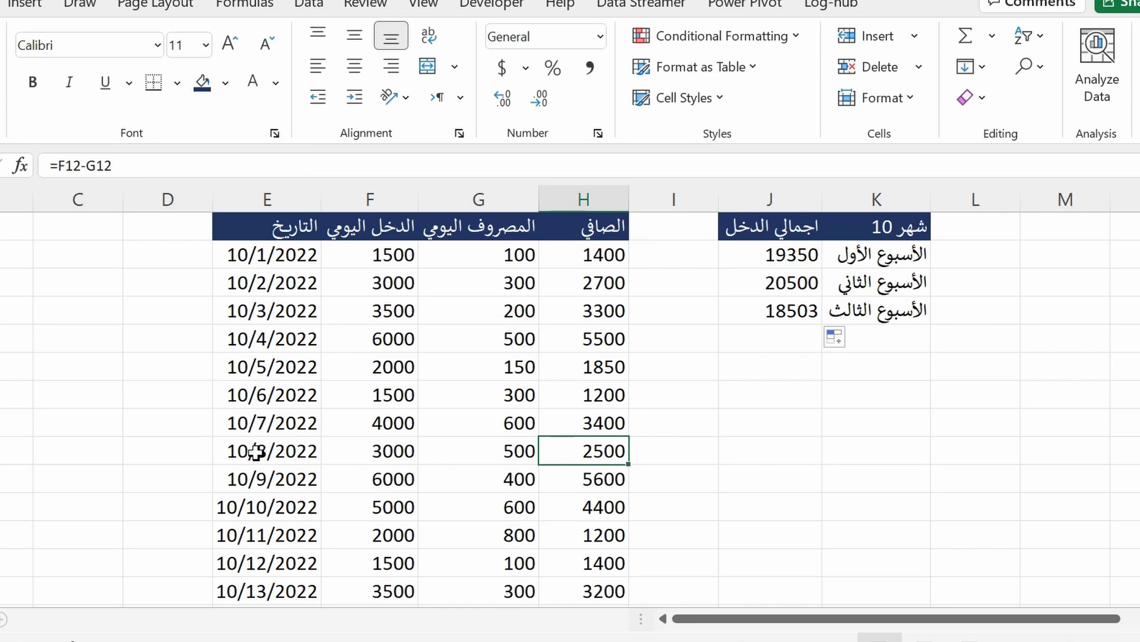
scroll(503, 451, "down", 1)
scroll(600, 312, "down", 1)
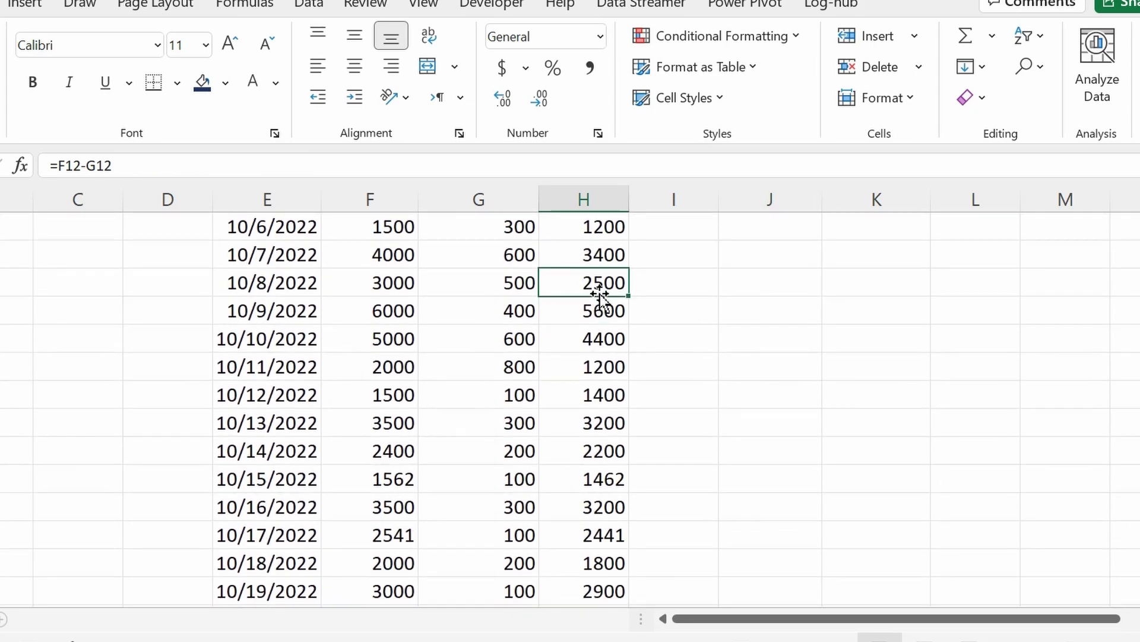
left_click_drag(593, 284, 596, 453)
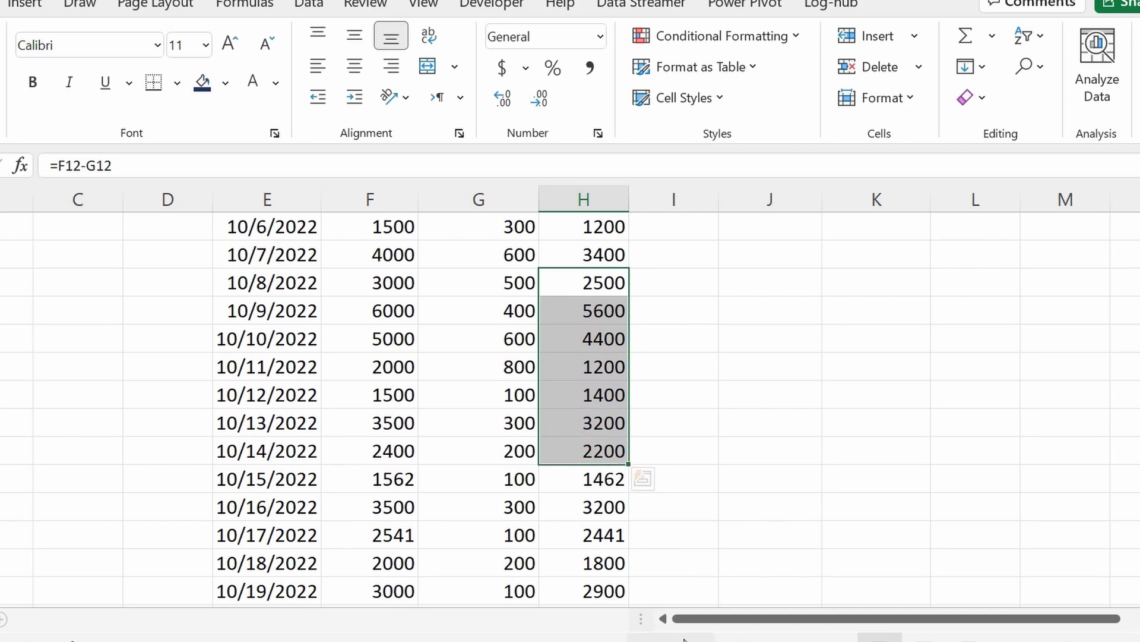
scroll(768, 394, "up", 3)
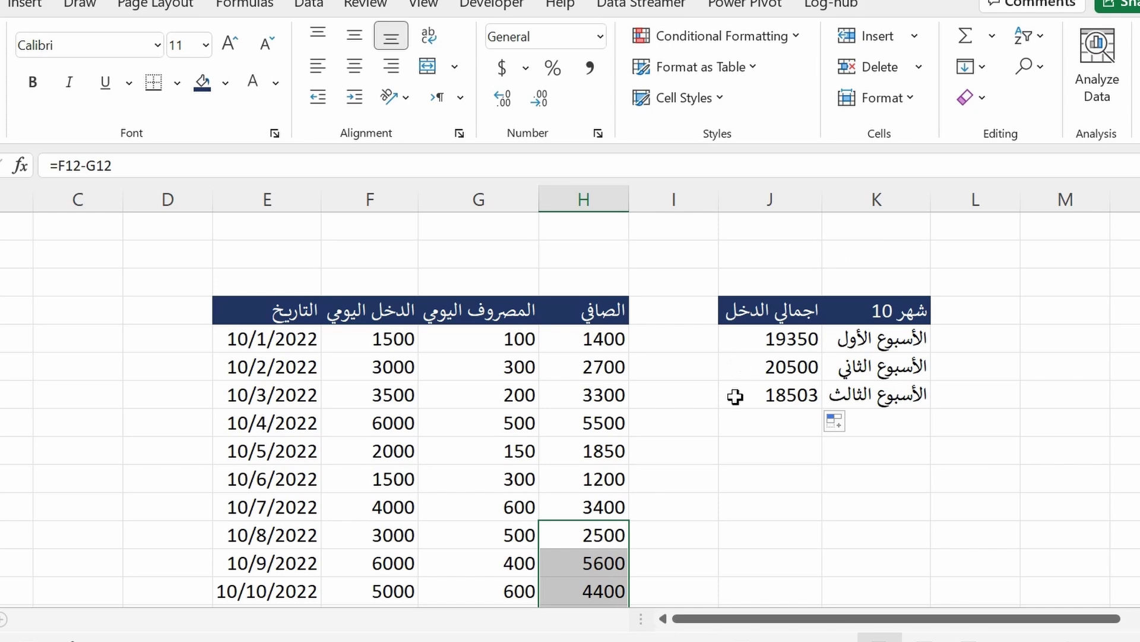
scroll(736, 396, "down", 2)
scroll(735, 413, "down", 2)
left_click_drag(586, 389, 588, 534)
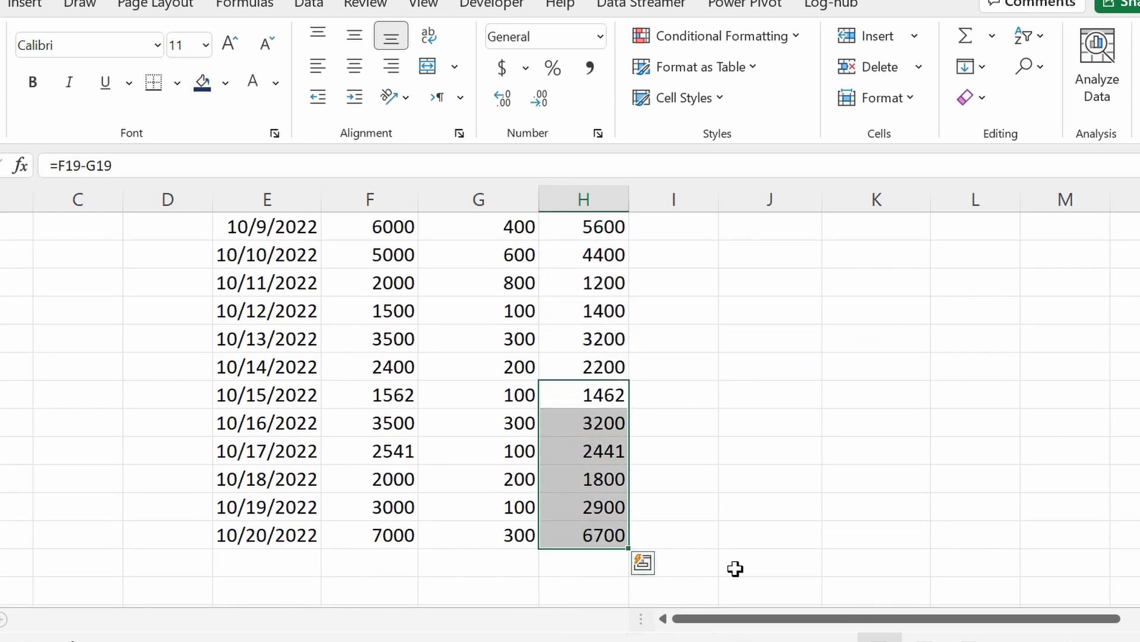
scroll(794, 428, "up", 4)
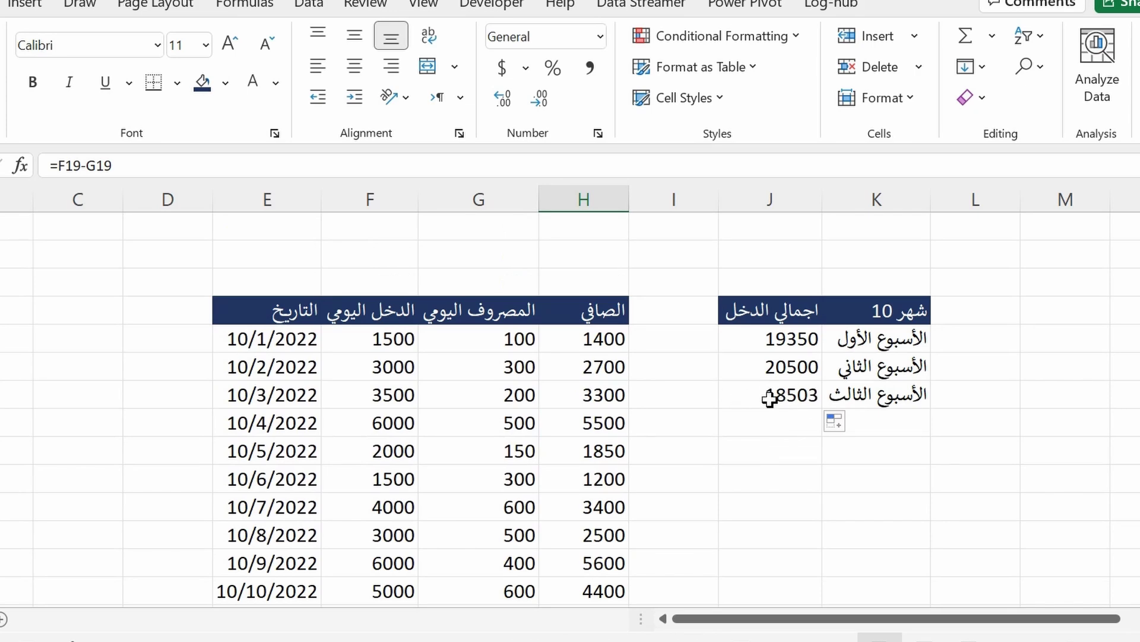
left_click(789, 420)
left_click(797, 340)
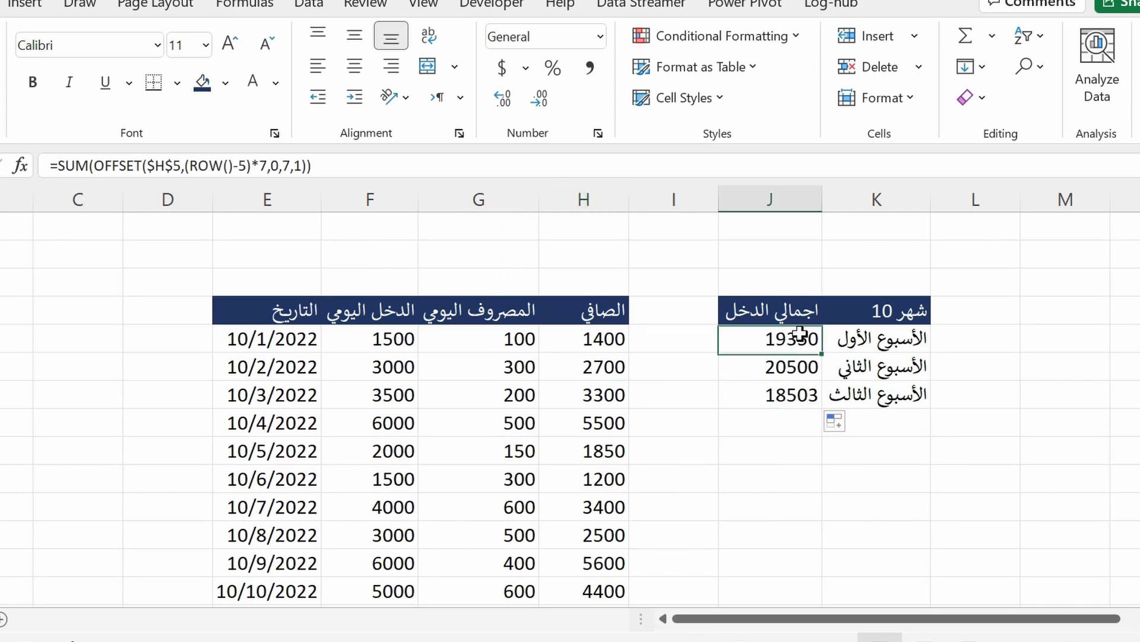
left_click(894, 437)
- Add the fourth-week label 'الأسبوع الرابع' and the total label 'الإجمالي' below the week labels
type("بوع الرا")
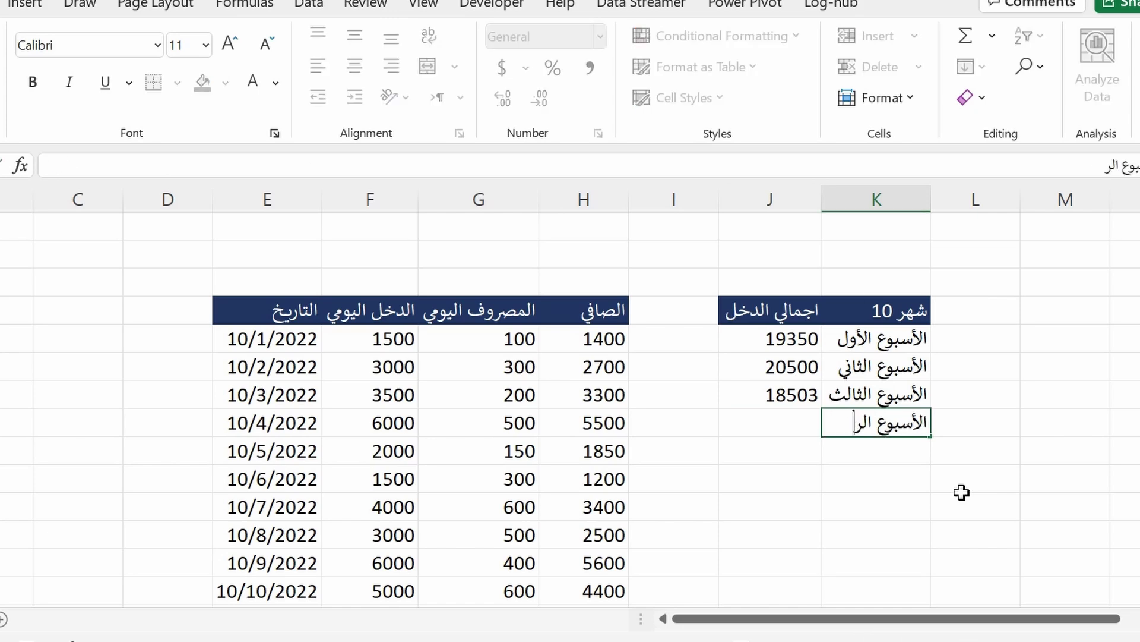
key("Return")
key("Left")
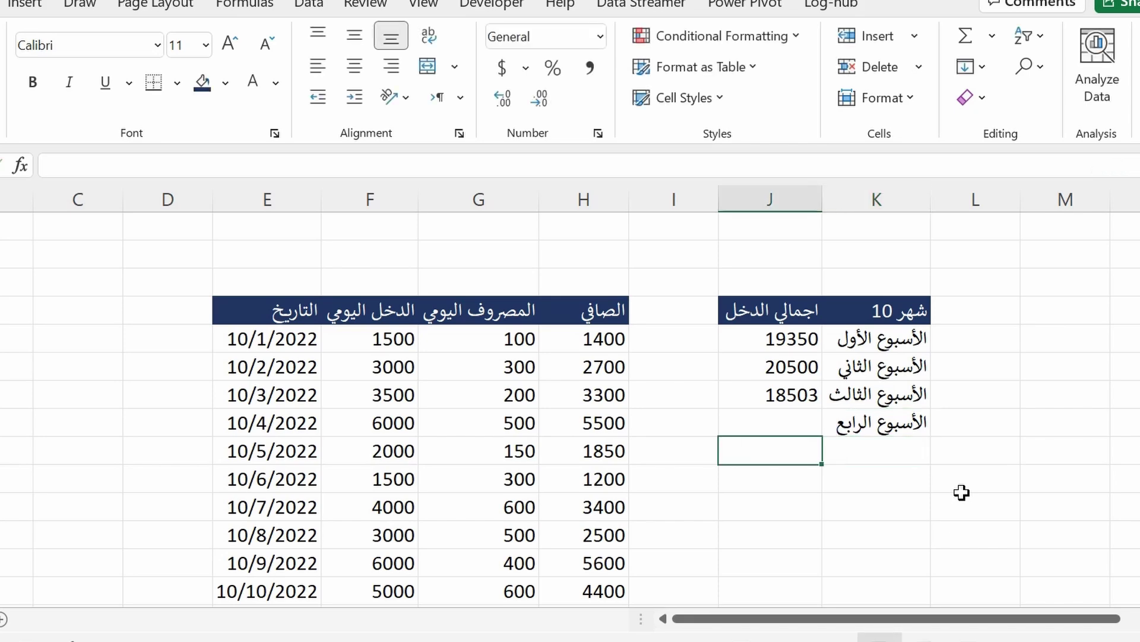
key("Right")
key("F2")
type("مالي")
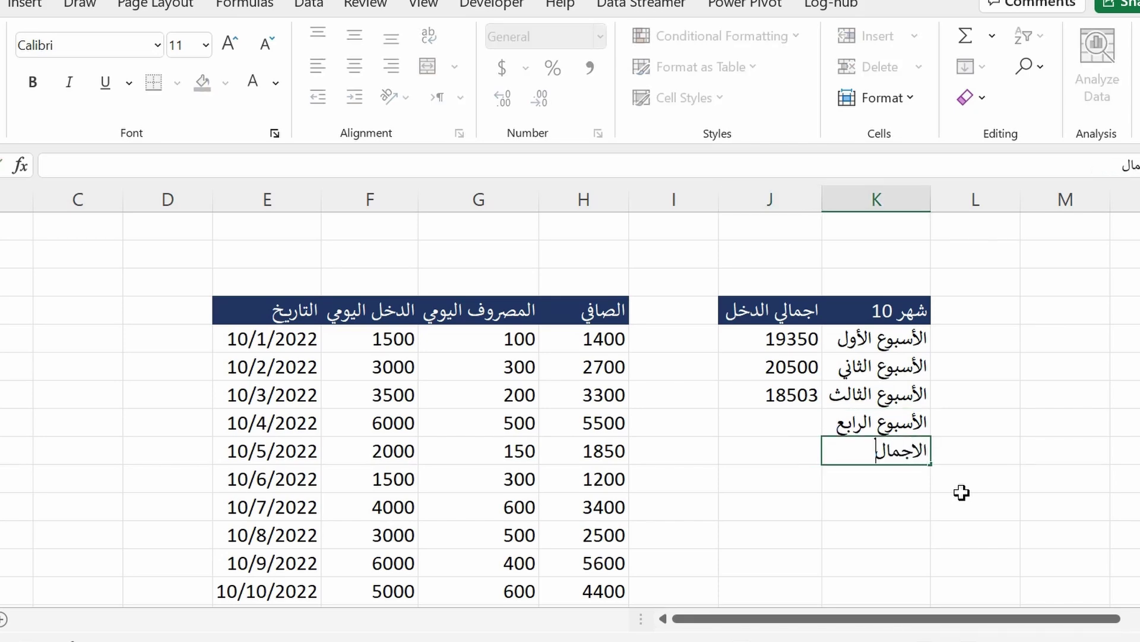
key("Tab")
- Enter a SUM formula beside 'الإجمالي' adding the weekly totals, giving 58353
key("Left")
key("Left")
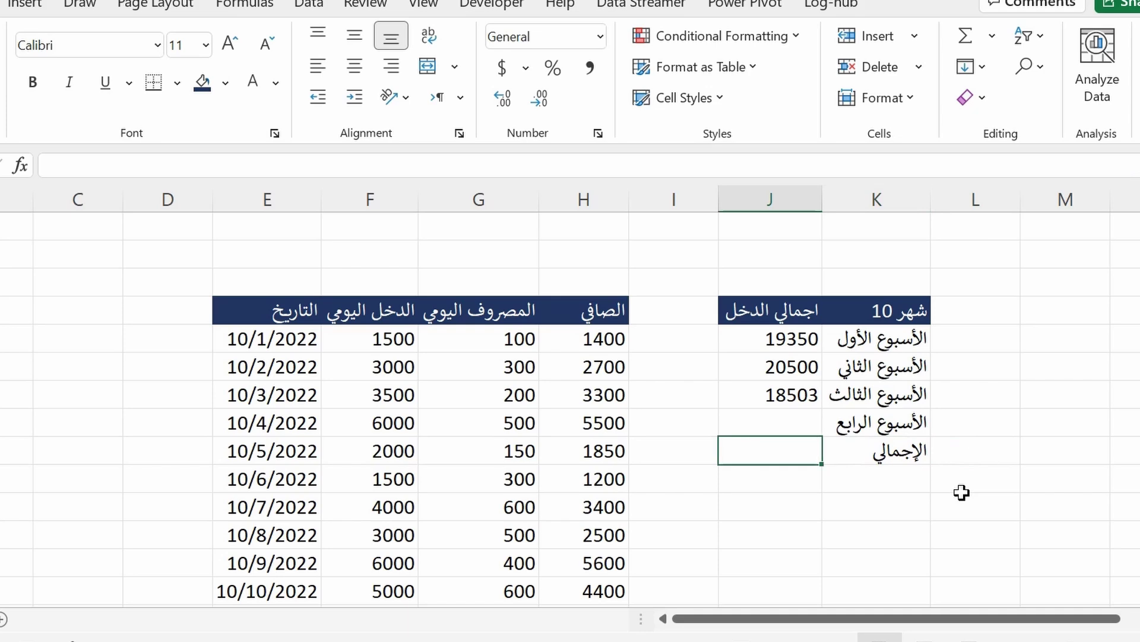
type("=سع")
key("BackSpace")
key("BackSpace")
key("alt+shift")
type("su")
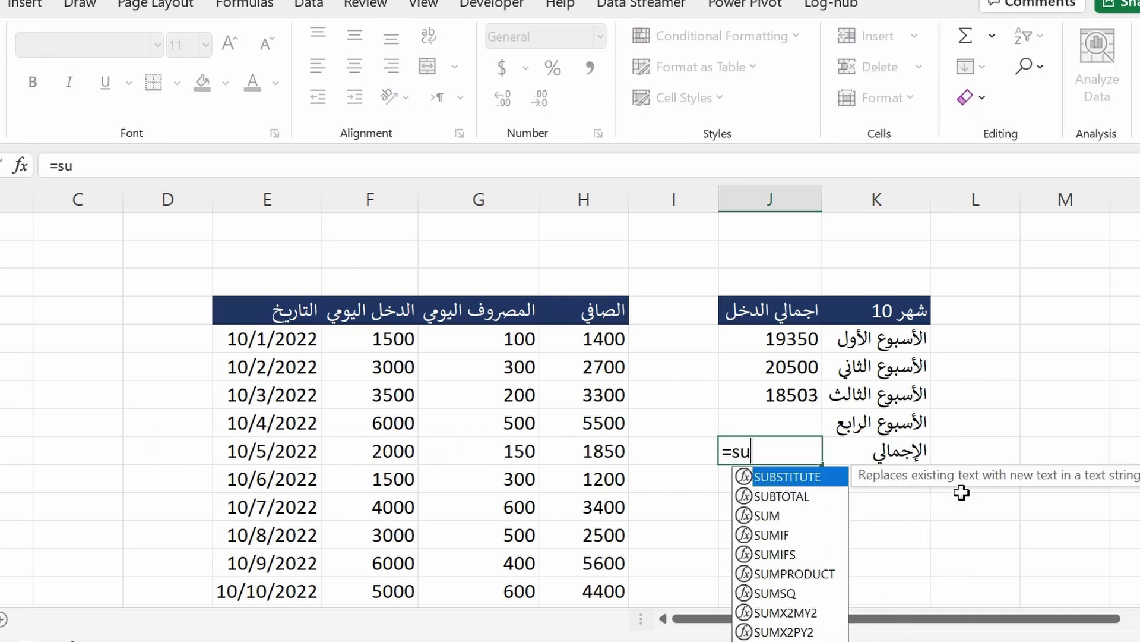
type("m(")
key("Up")
key("shift+Up")
key("shift+Up")
key("shift+Up")
key("Return")
- Give the الإجمالي row's label and value cells a dark navy fill with white text
left_click(797, 456)
left_click_drag(911, 451, 790, 454)
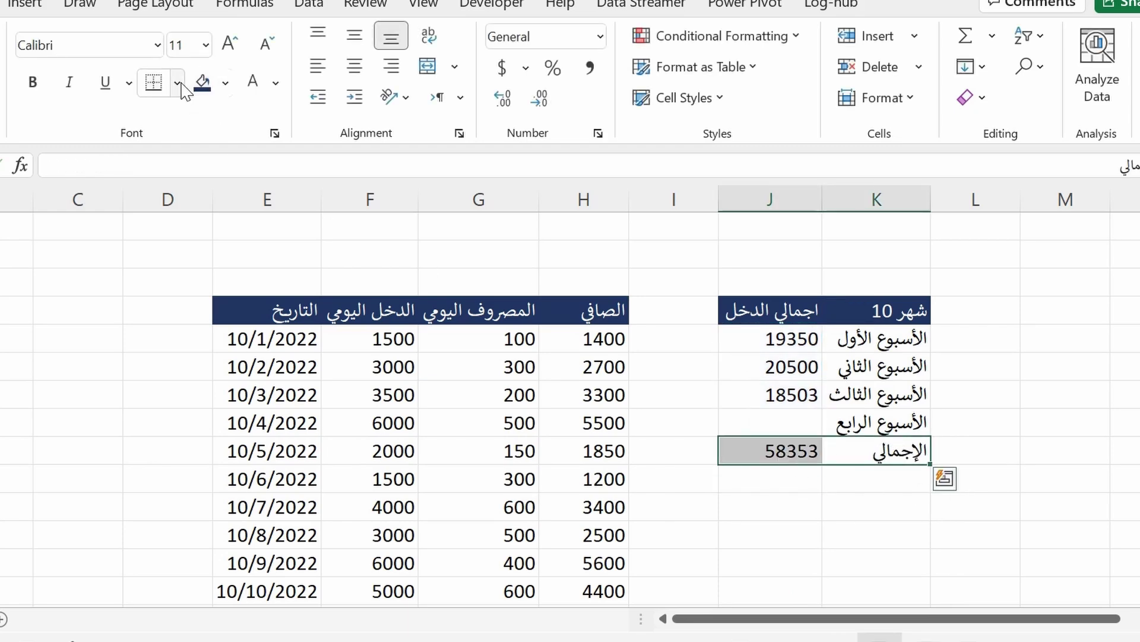
left_click(202, 83)
left_click(266, 94)
left_click(1029, 351)
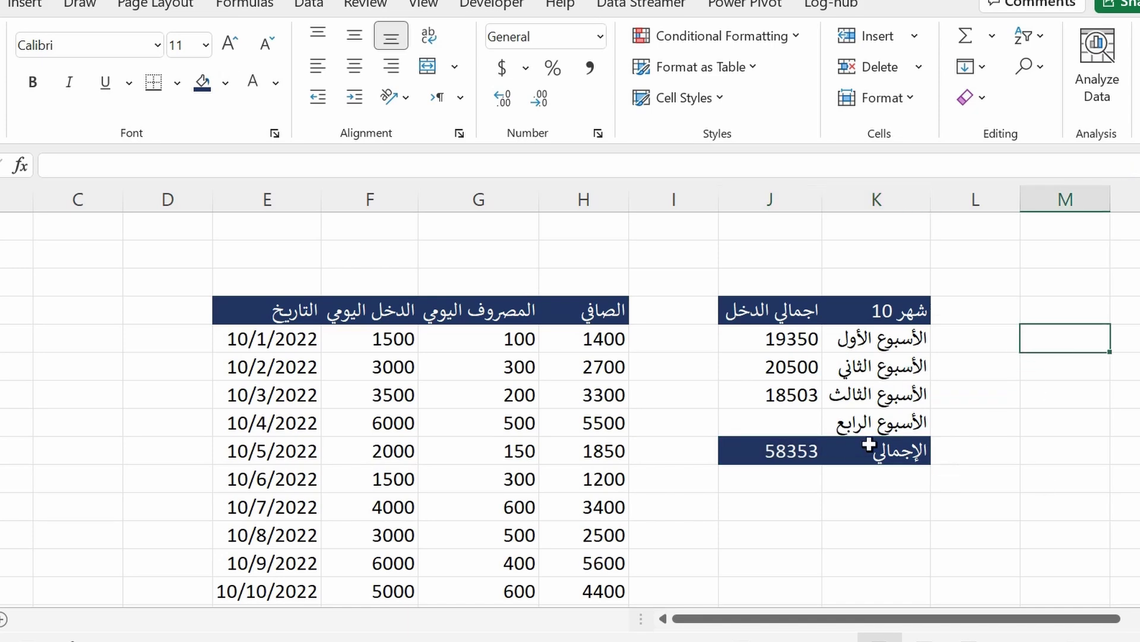
- Review the first three weekly totals and the 58353 grand total formula
left_click(790, 343)
left_click(786, 370)
left_click(789, 395)
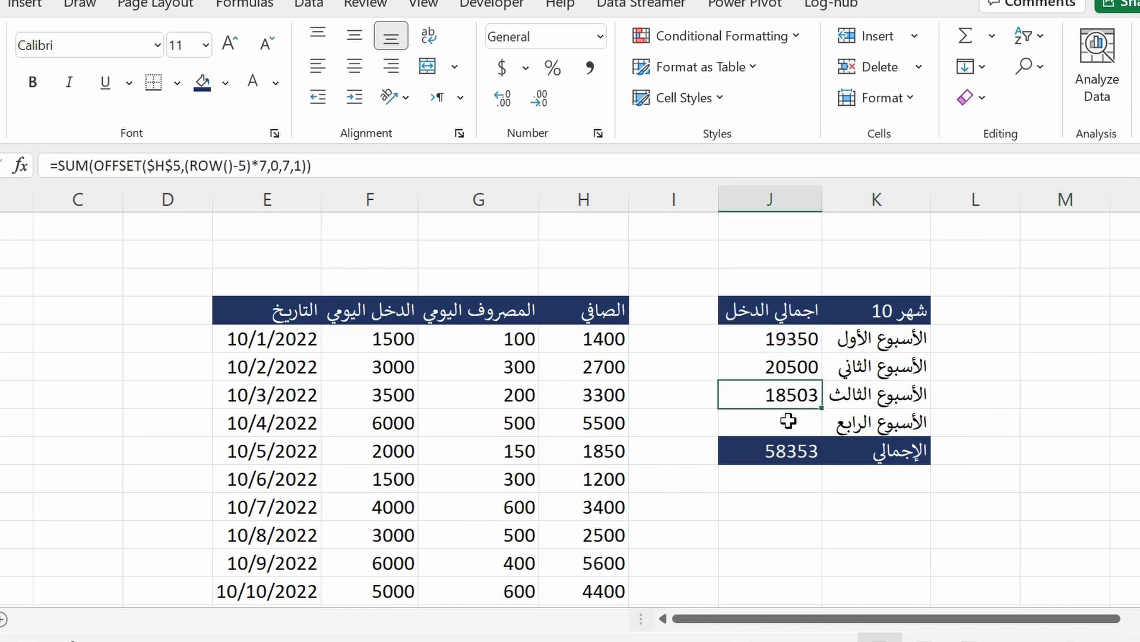
left_click(787, 450)
scroll(567, 457, "down", 4)
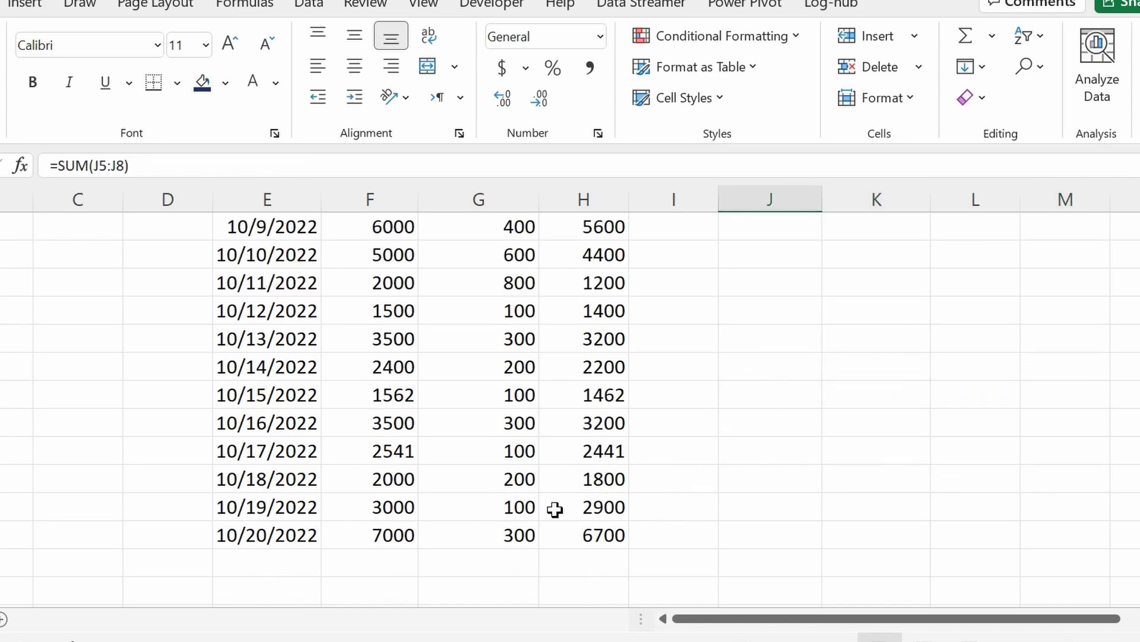
scroll(555, 509, "up", 4)
scroll(456, 496, "down", 4)
scroll(580, 453, "up", 4)
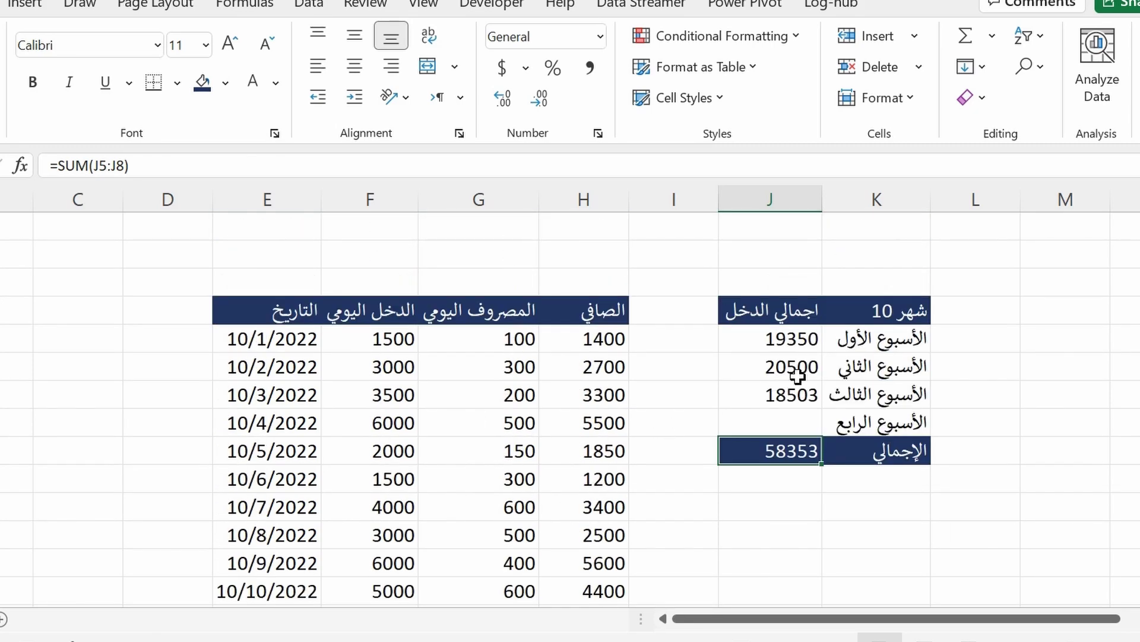
left_click(775, 368)
left_click(763, 338)
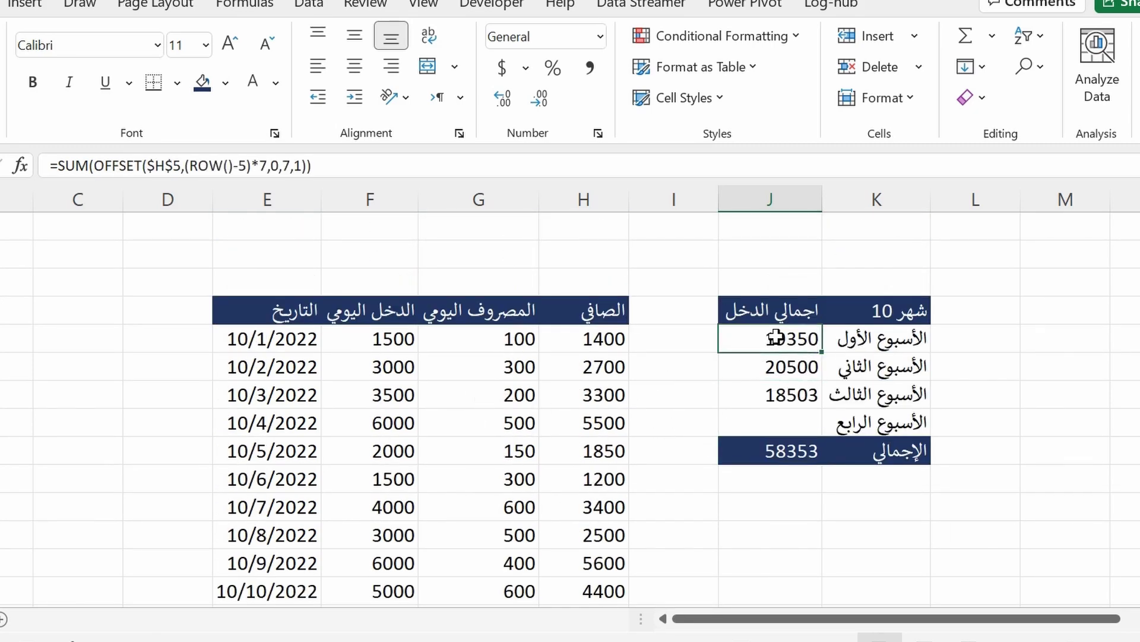
left_click(798, 365)
double_click(789, 342)
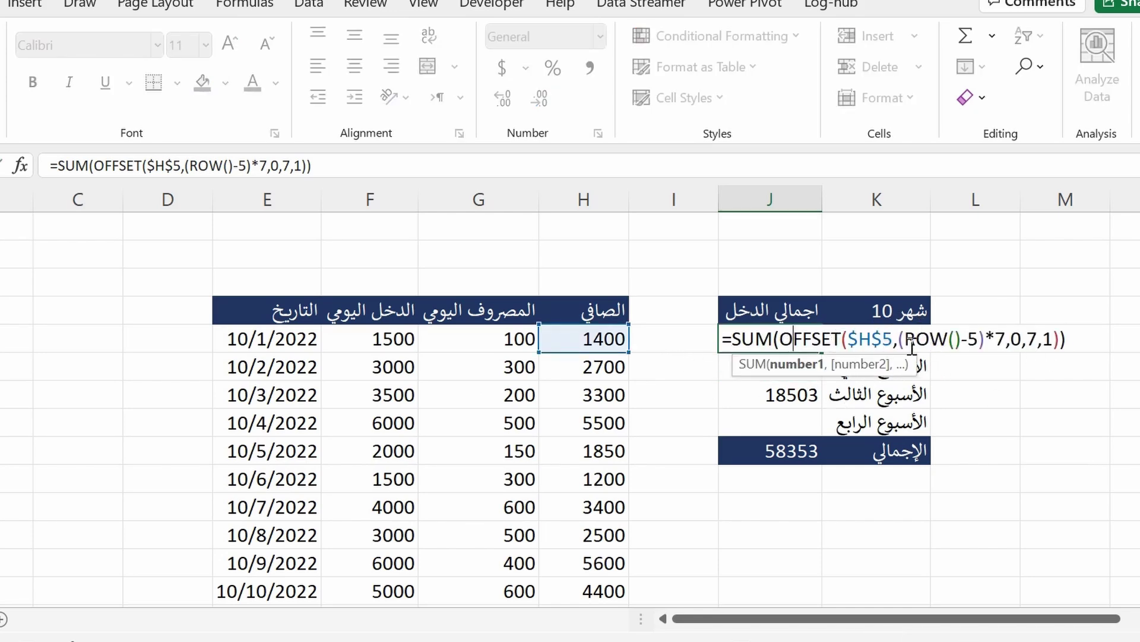
left_click_drag(909, 343, 1003, 344)
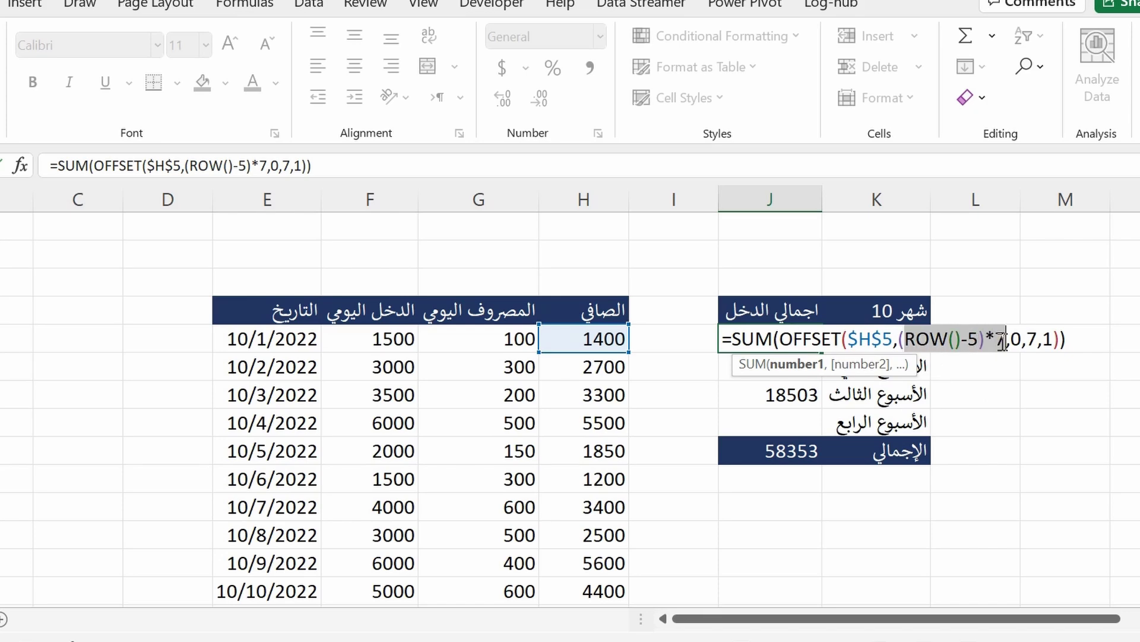
left_click(918, 338)
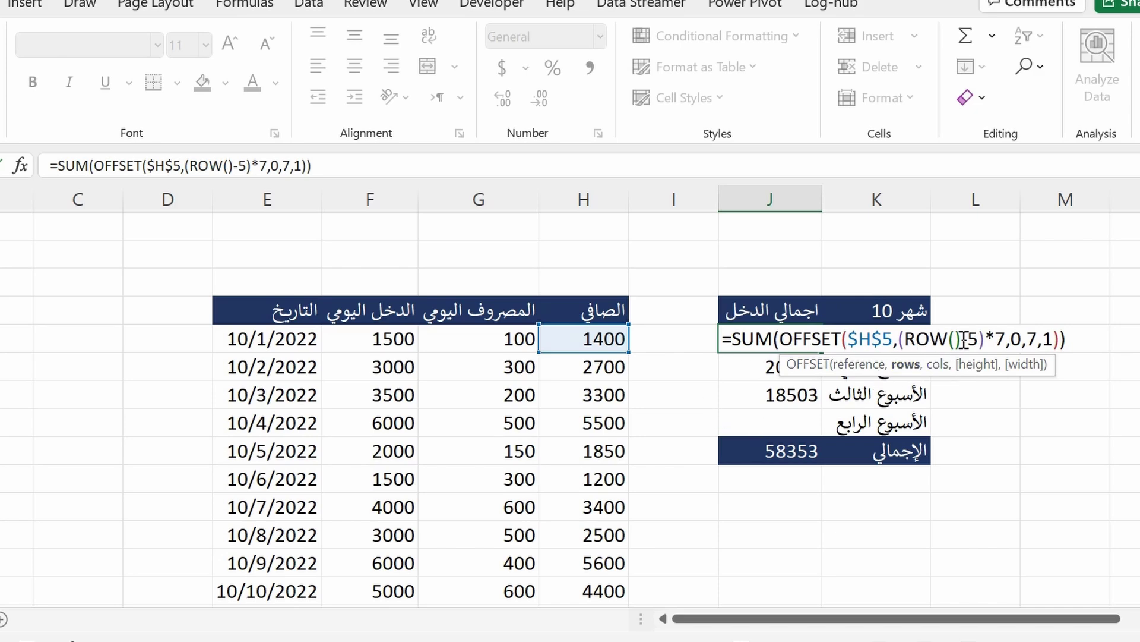
left_click(1091, 340)
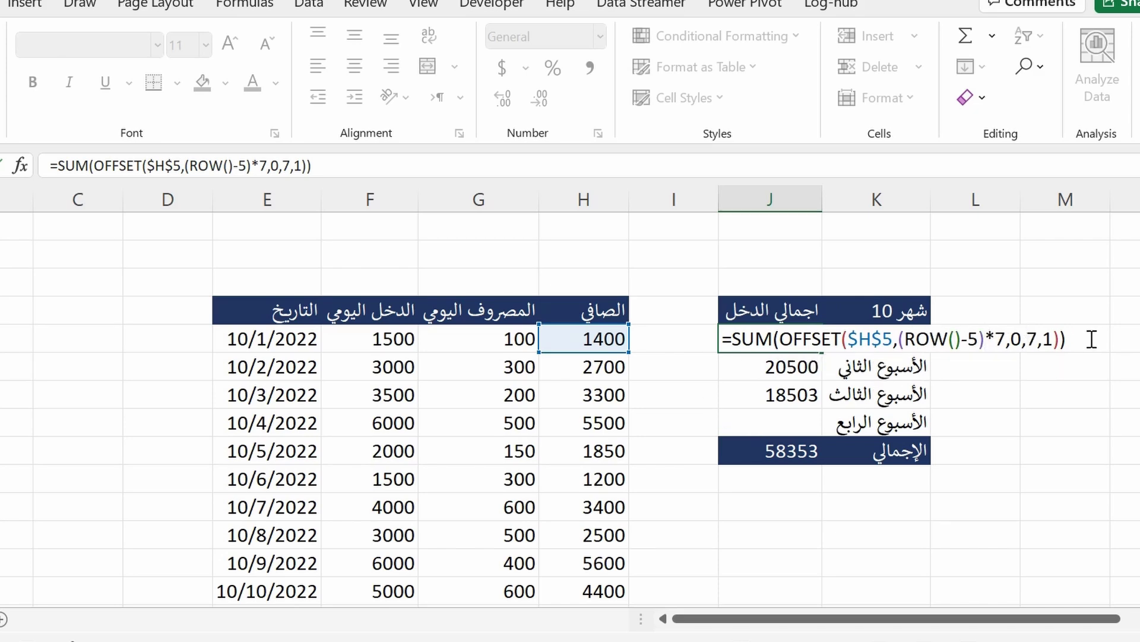
key("Return")
key("Return")
key("Return")
left_click(795, 340)
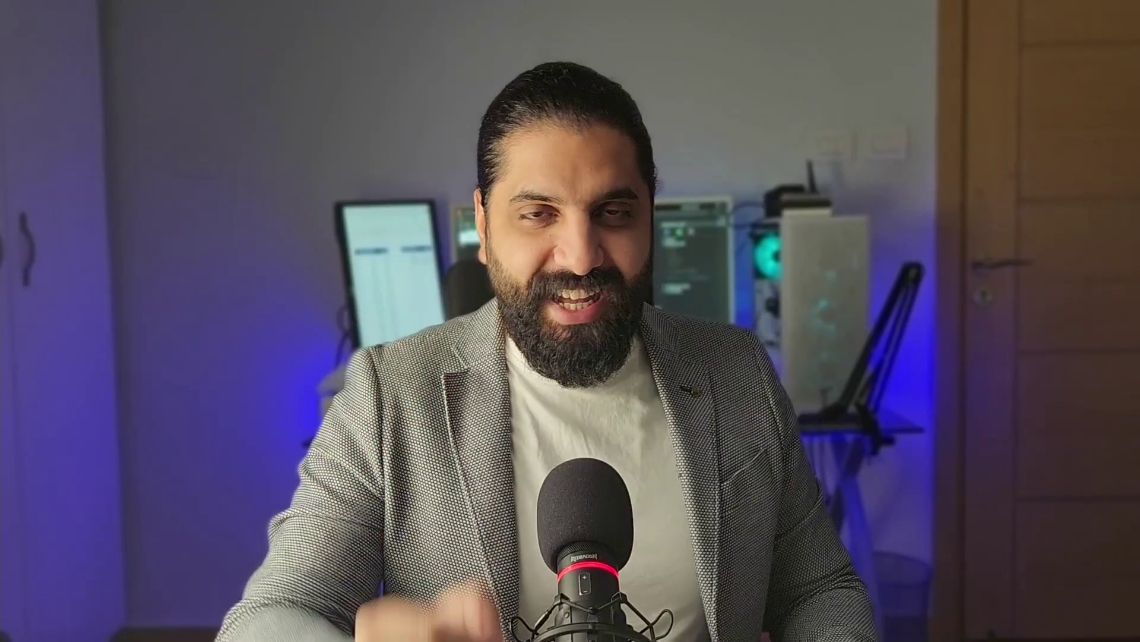